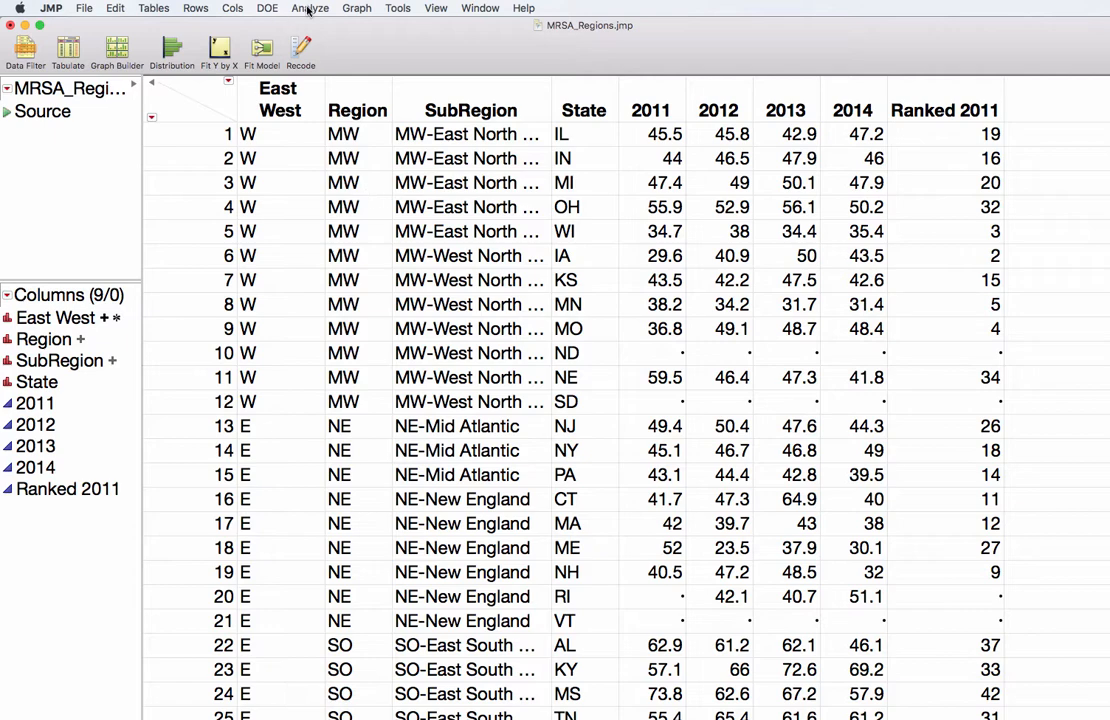
# Step: Start a Graph Builder plot with 2011 on Y and Region on X, then enlarge the graph and reposition its window
pyautogui.click(357, 8)
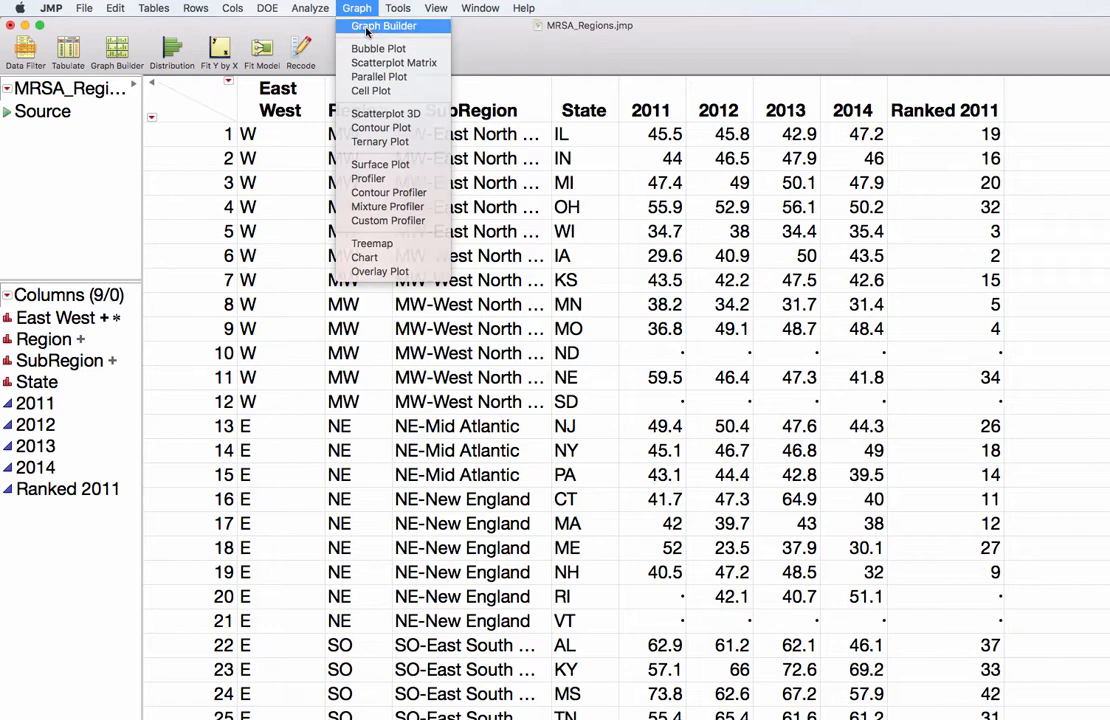
pyautogui.click(367, 27)
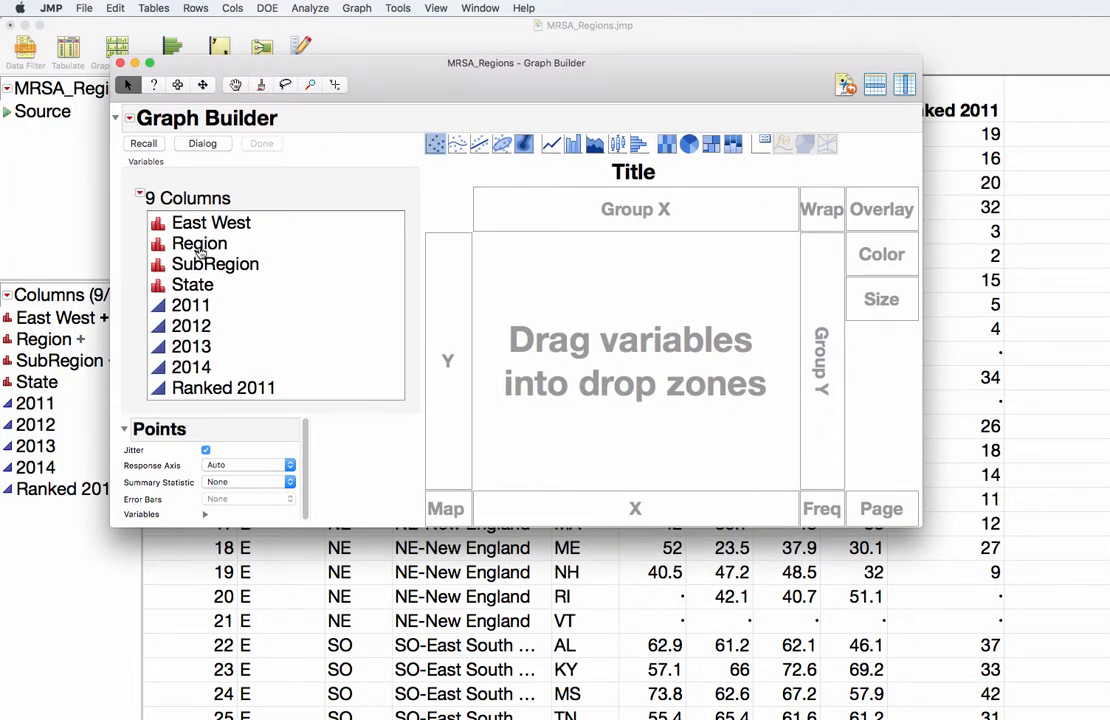
pyautogui.click(200, 246)
pyautogui.moveTo(200, 246); pyautogui.dragTo(480, 510)
pyautogui.click(200, 306)
pyautogui.moveTo(200, 306); pyautogui.dragTo(436, 300)
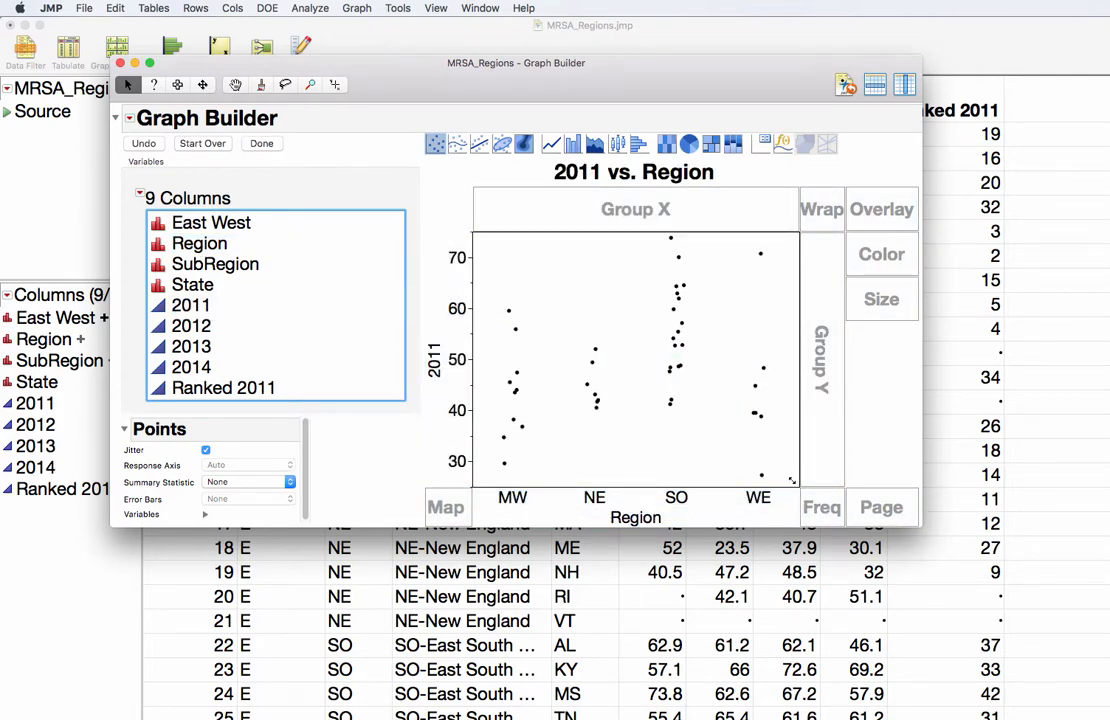
pyautogui.moveTo(791, 481); pyautogui.dragTo(957, 662)
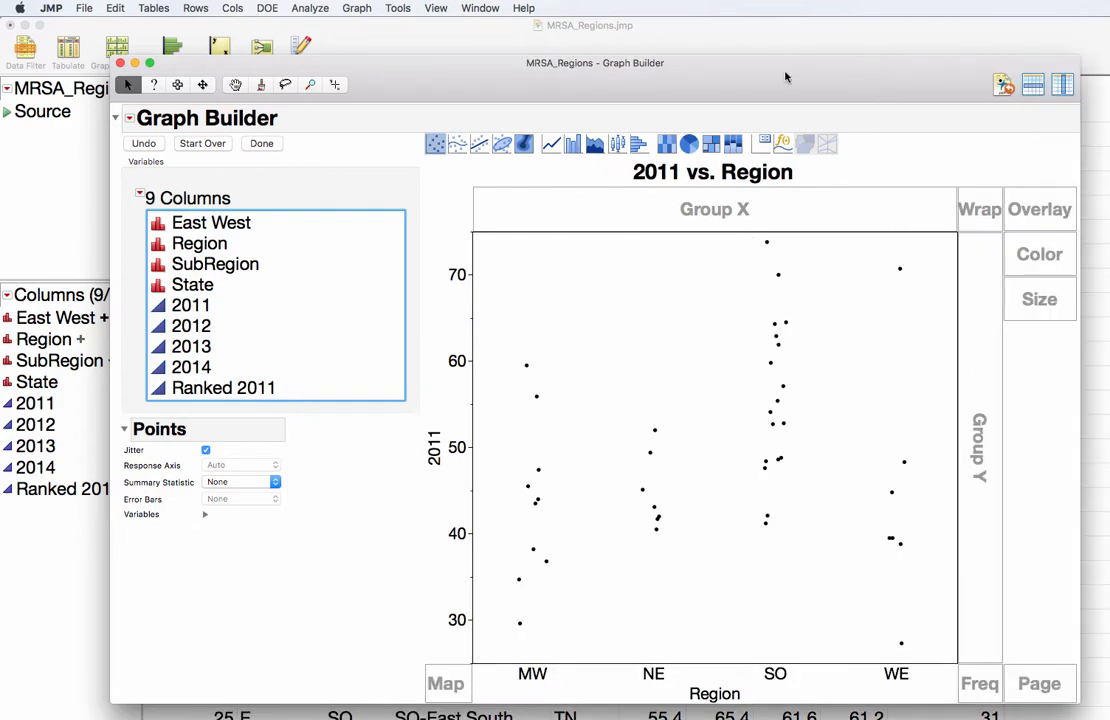
pyautogui.moveTo(785, 77); pyautogui.dragTo(775, 14)
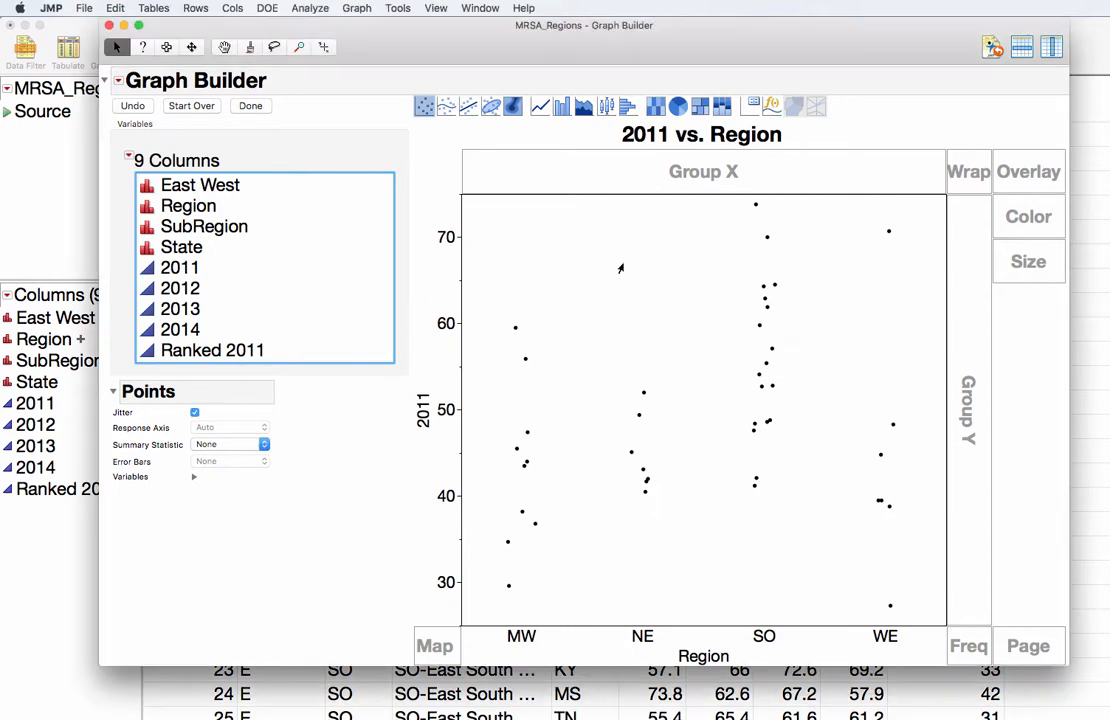
# Step: Turn off jitter for the points in the 2011 vs. Region graph
pyautogui.rightClick(623, 268)
pyautogui.moveTo(661, 272)
pyautogui.moveTo(771, 270)
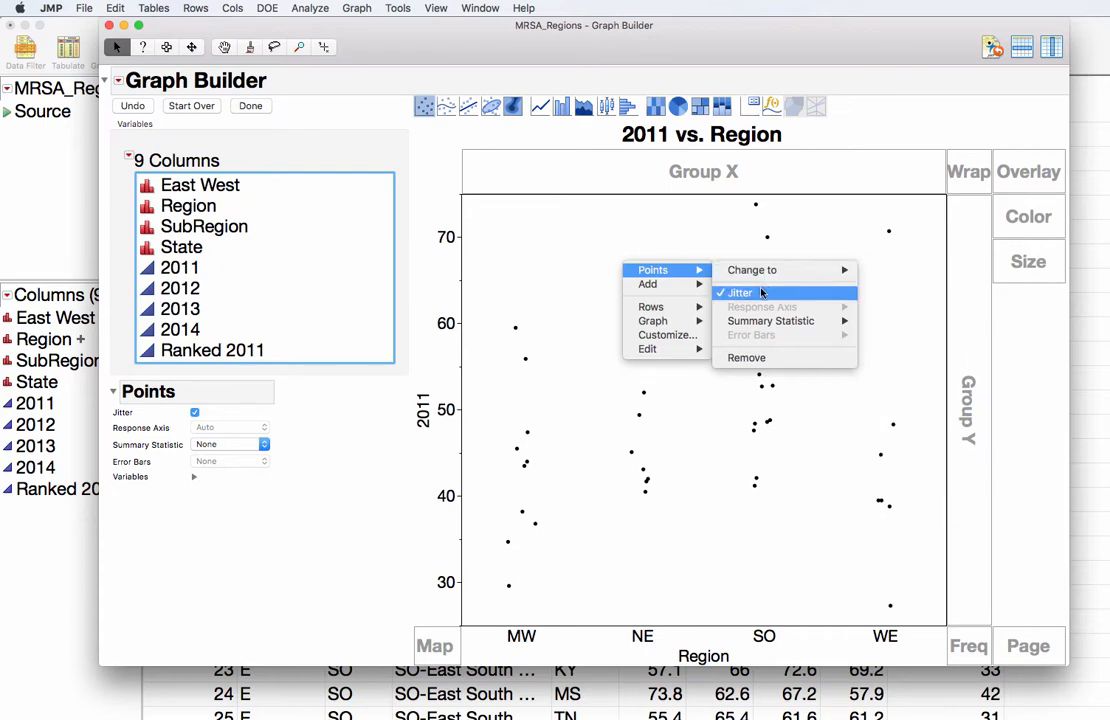
pyautogui.click(761, 295)
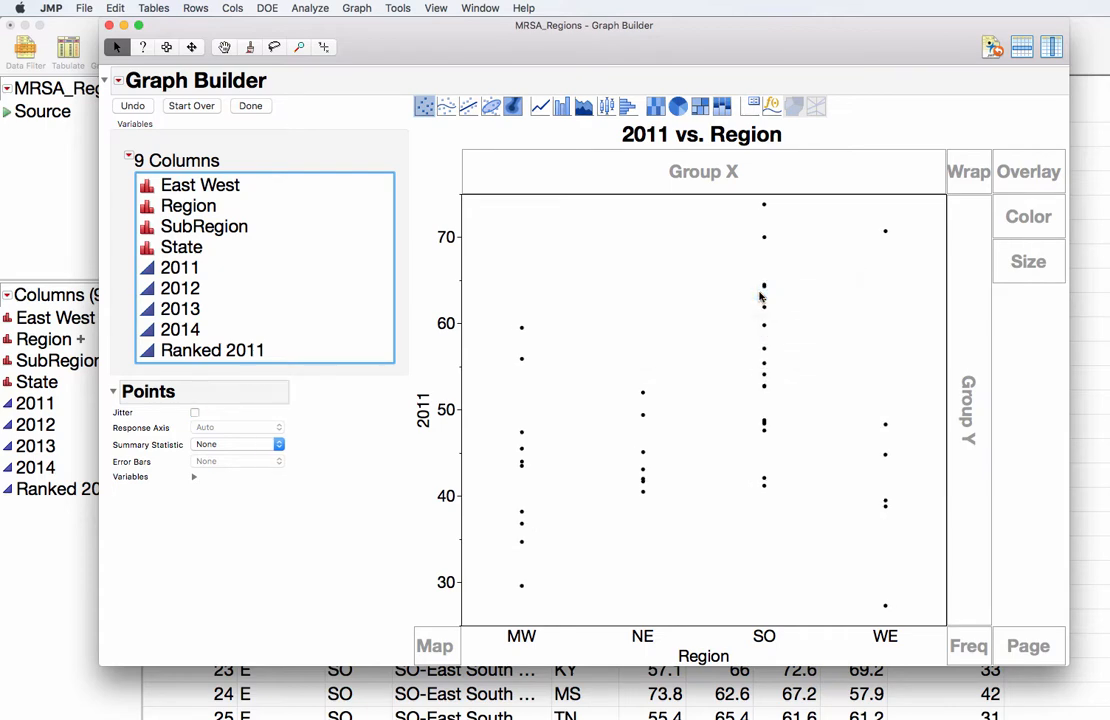
# Step: Set the points' summary statistic to Mean and their error bars to Confidence Interval
pyautogui.rightClick(650, 264)
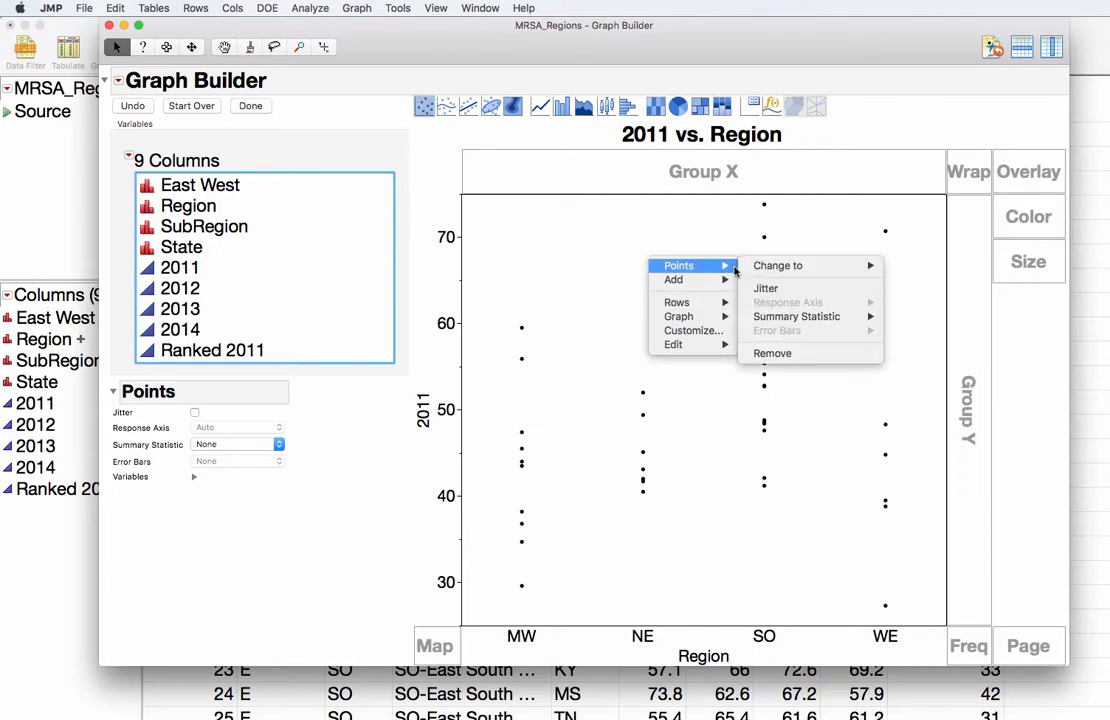
pyautogui.moveTo(797, 315)
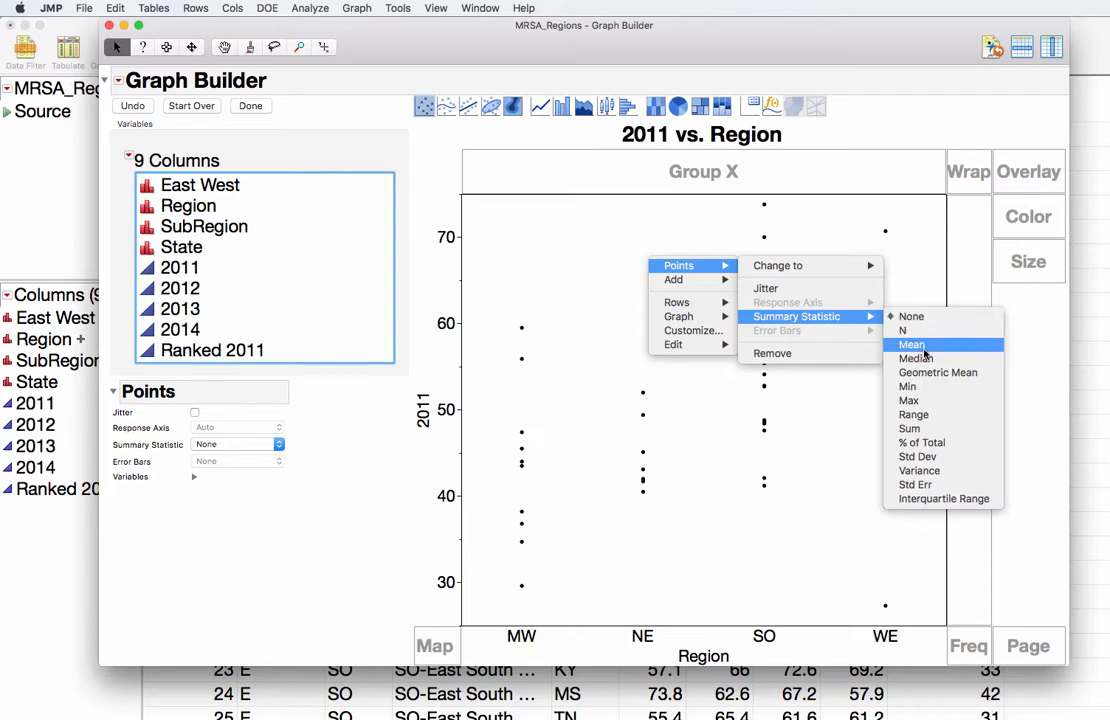
pyautogui.click(912, 345)
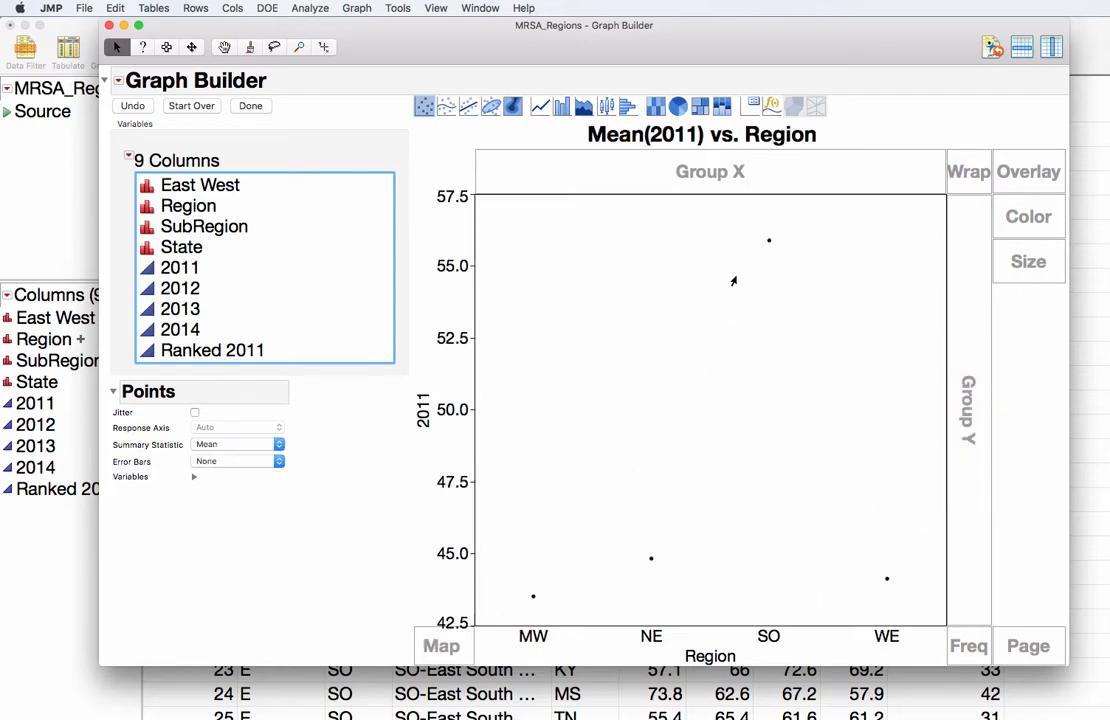
pyautogui.rightClick(617, 283)
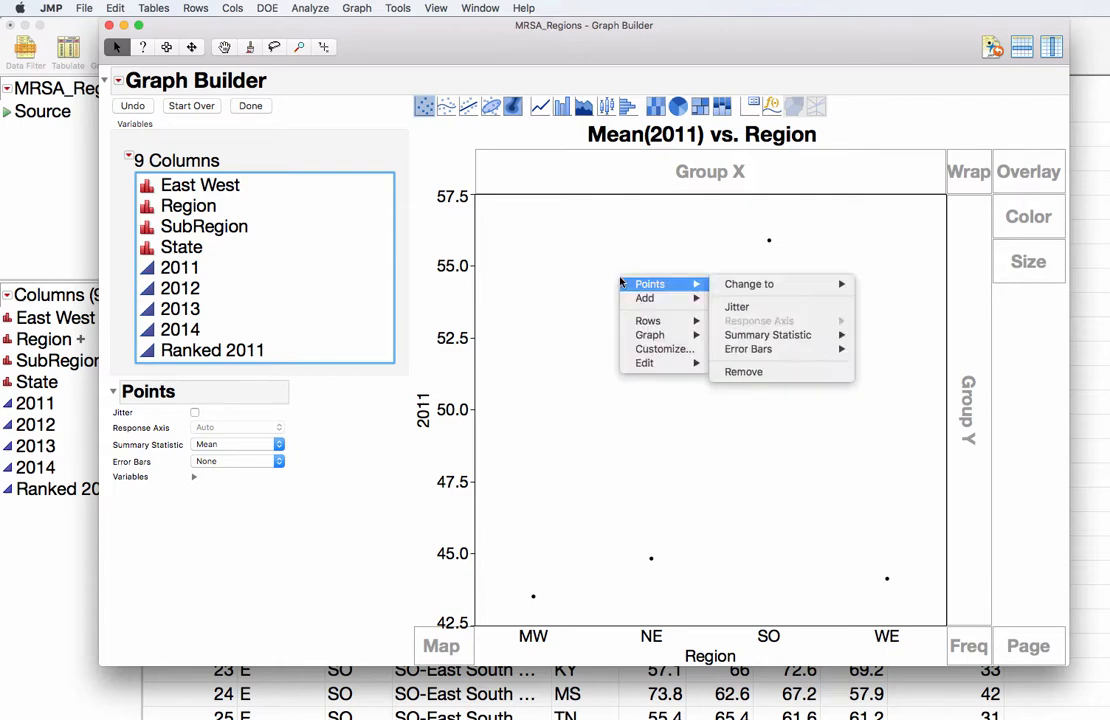
pyautogui.moveTo(660, 296)
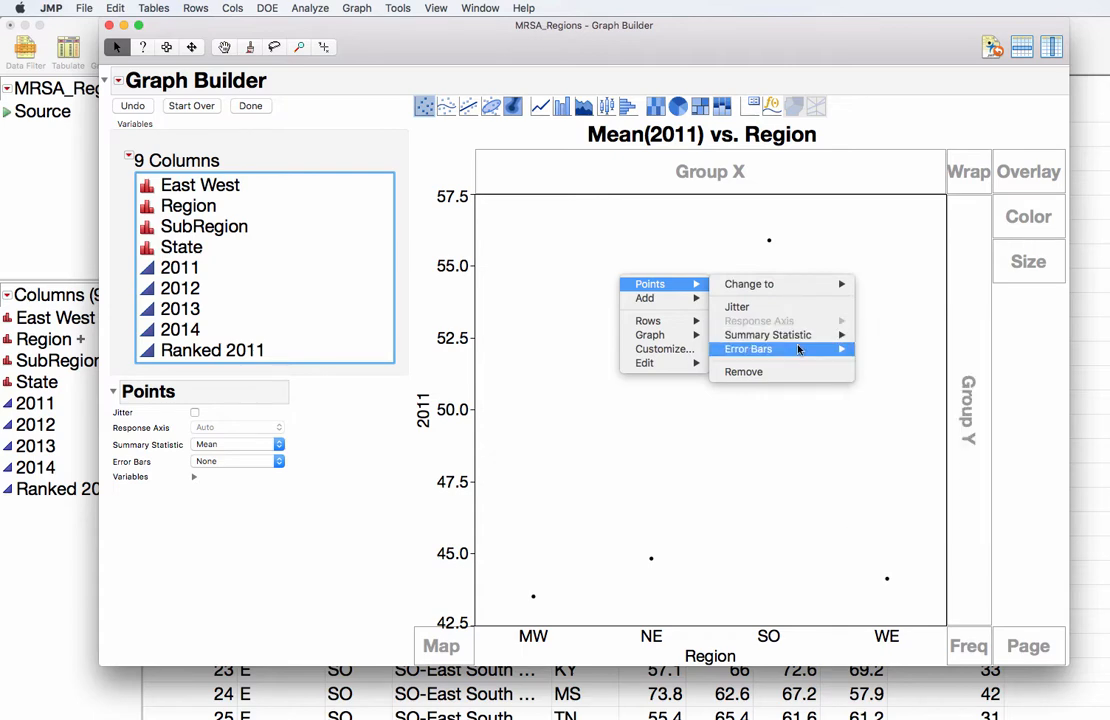
pyautogui.moveTo(799, 349)
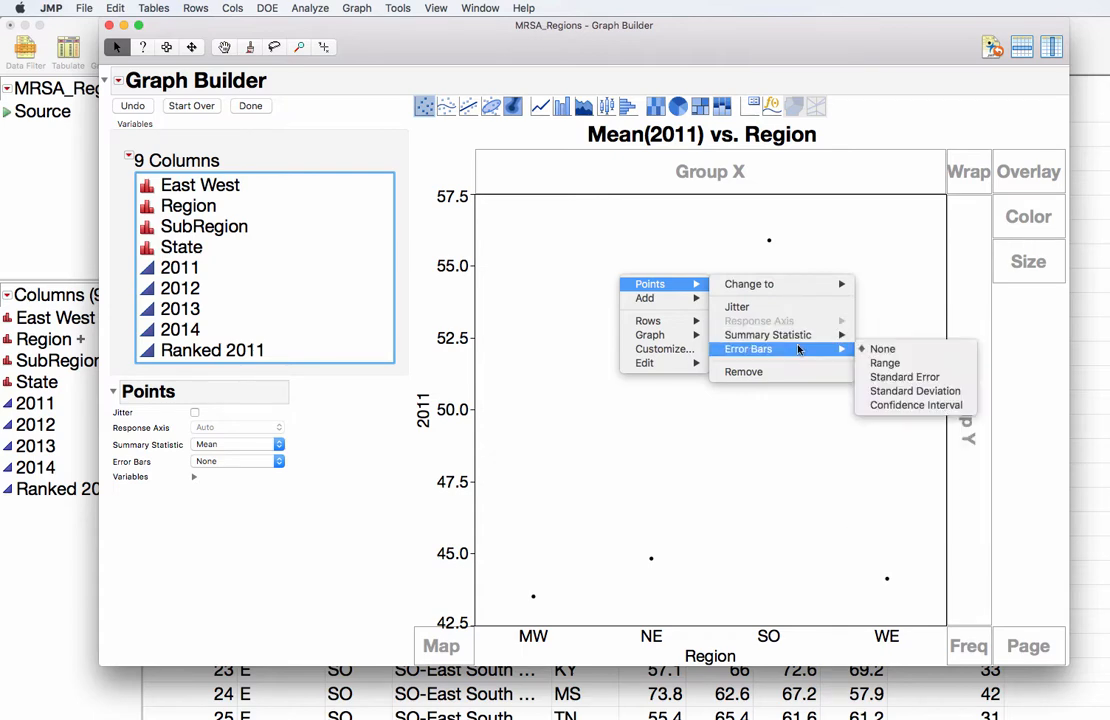
pyautogui.click(912, 406)
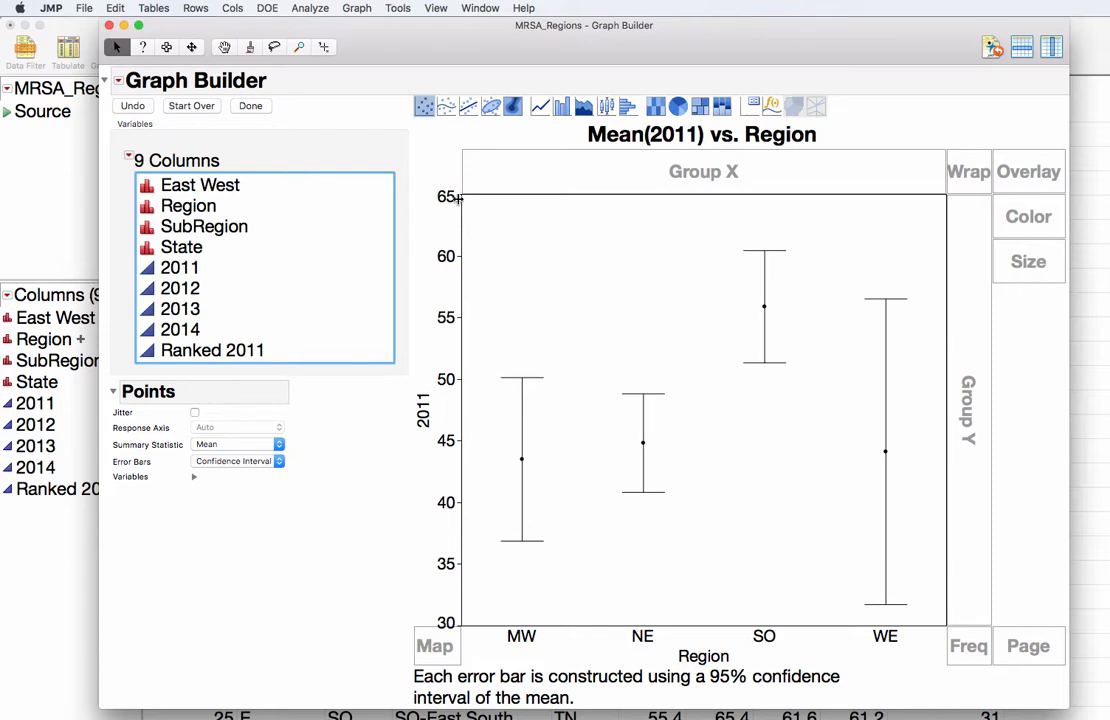
# Step: Scale the Y axis from a minimum of 0 to a maximum of 100 with an increment of 10
pyautogui.rightClick(446, 379)
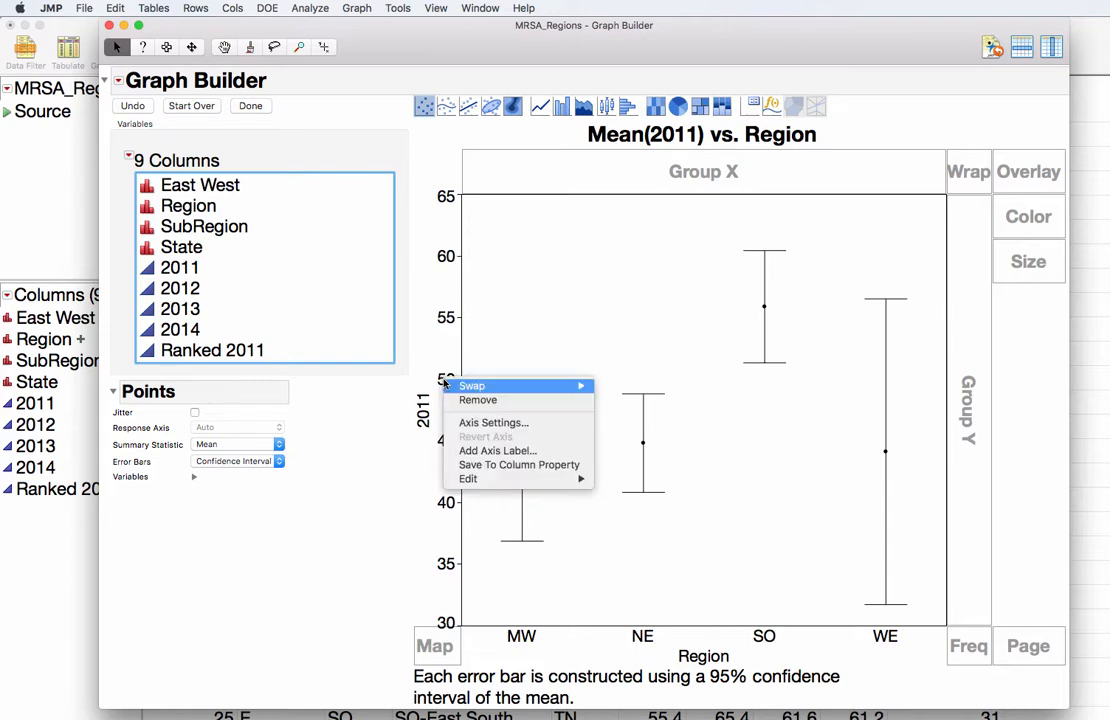
pyautogui.click(493, 422)
pyautogui.write('0')
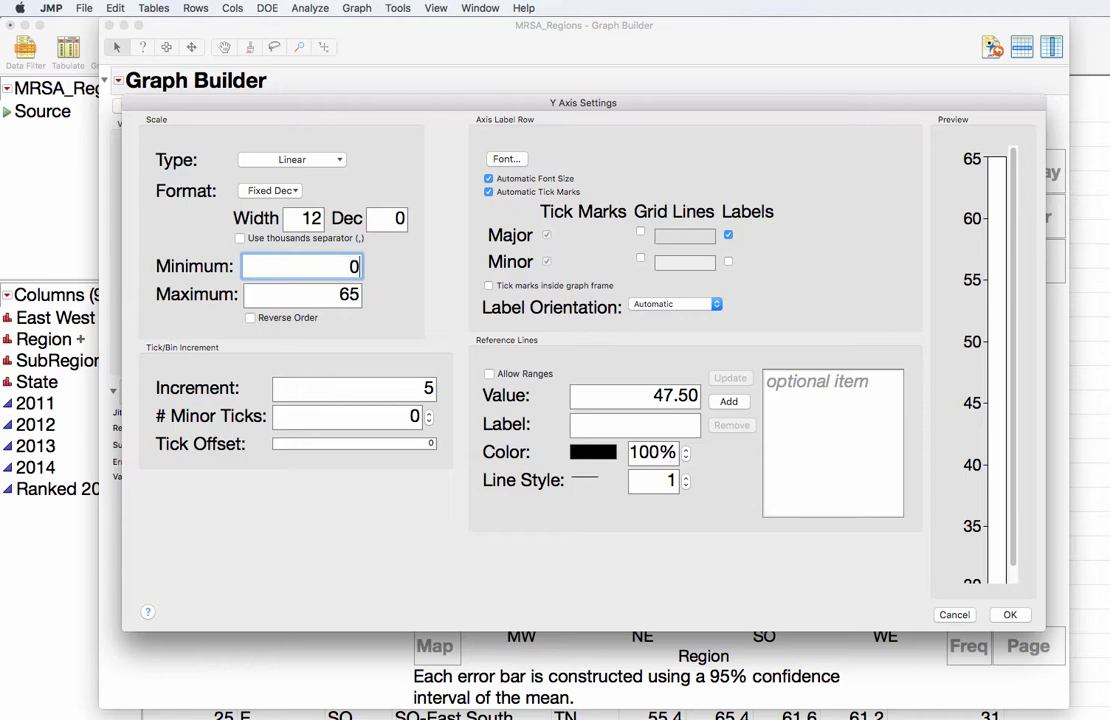
pyautogui.press('Tab')
pyautogui.write('100')
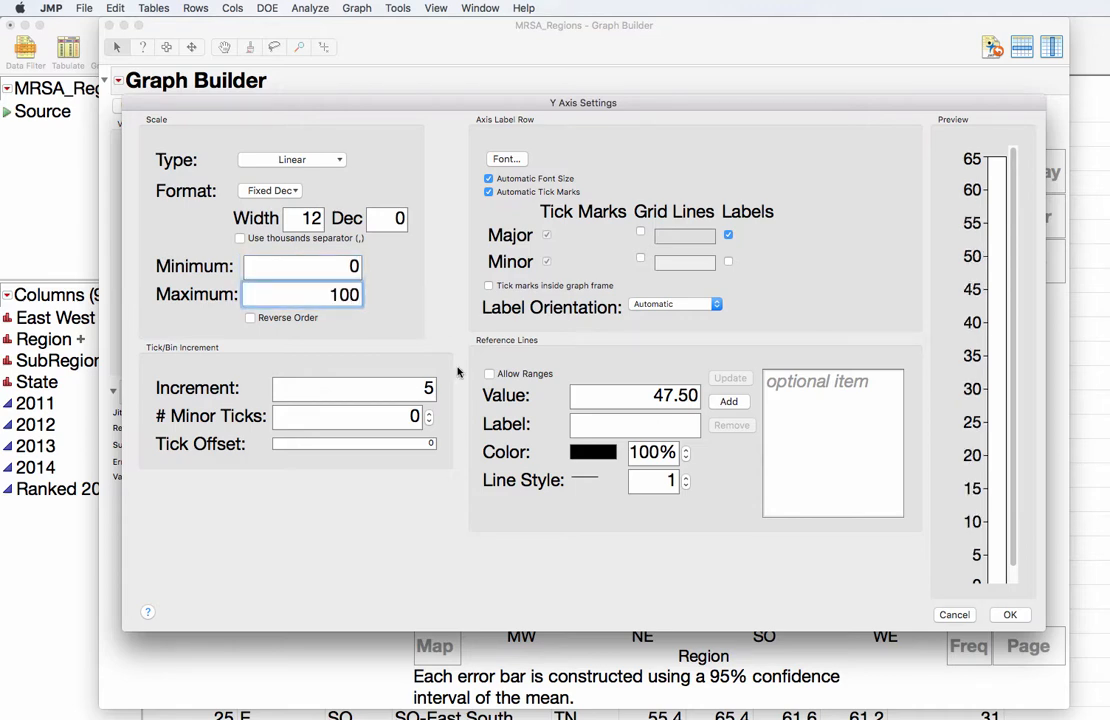
pyautogui.press('Tab')
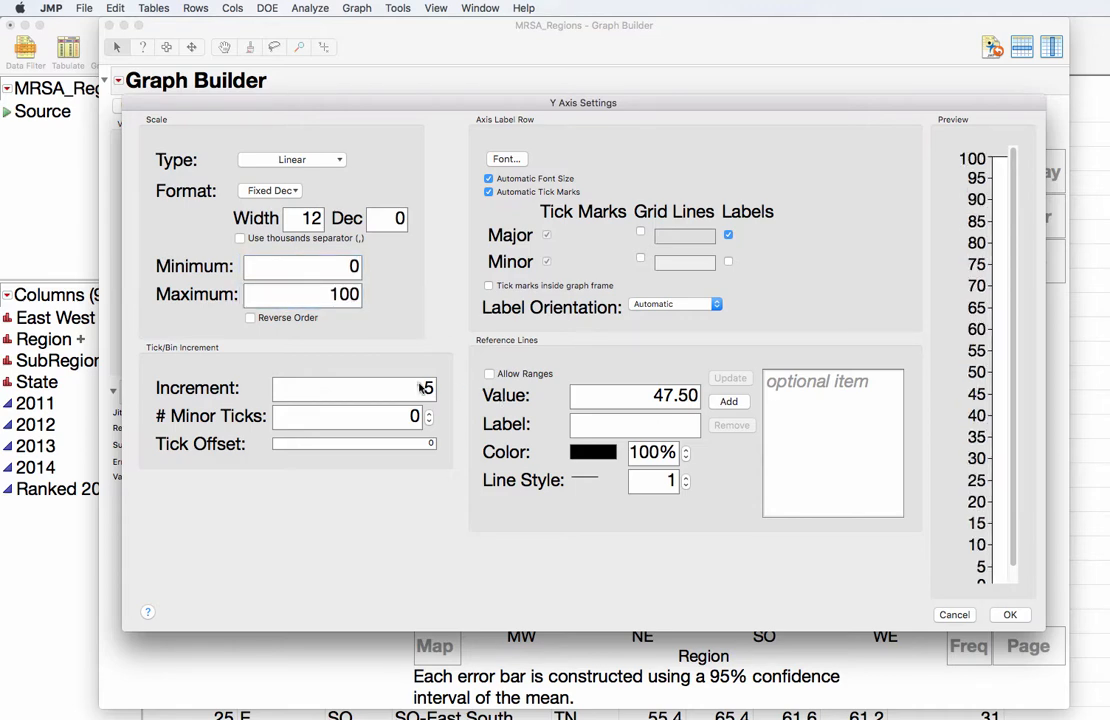
pyautogui.doubleClick(422, 388)
pyautogui.write('10')
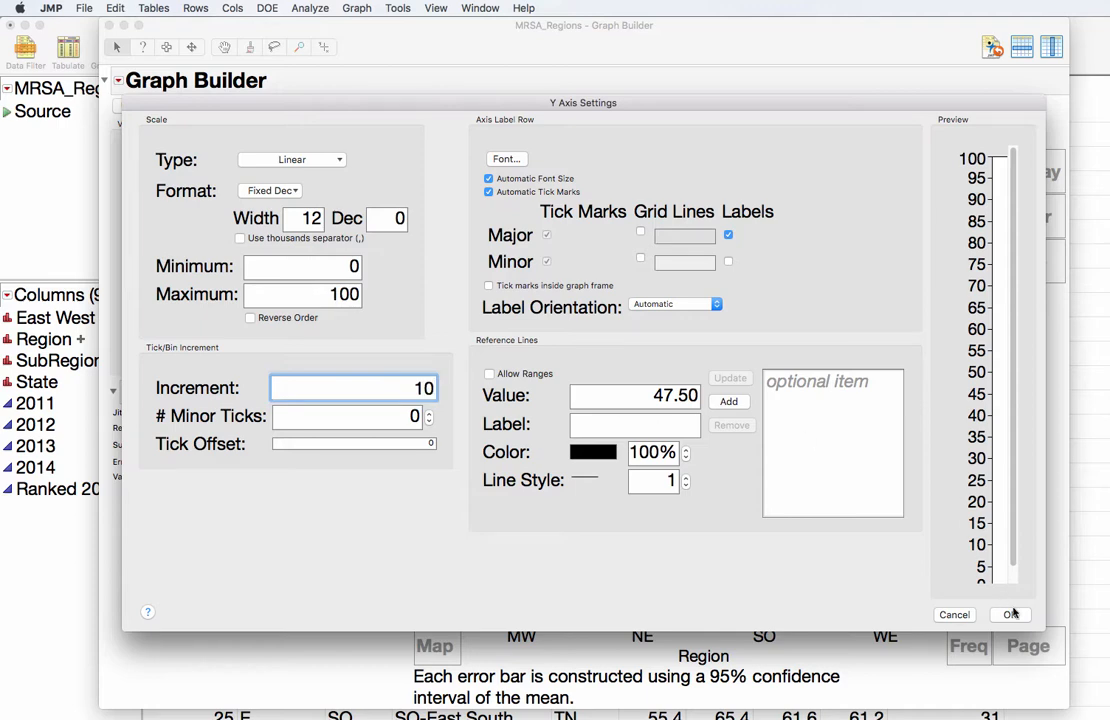
pyautogui.click(1010, 614)
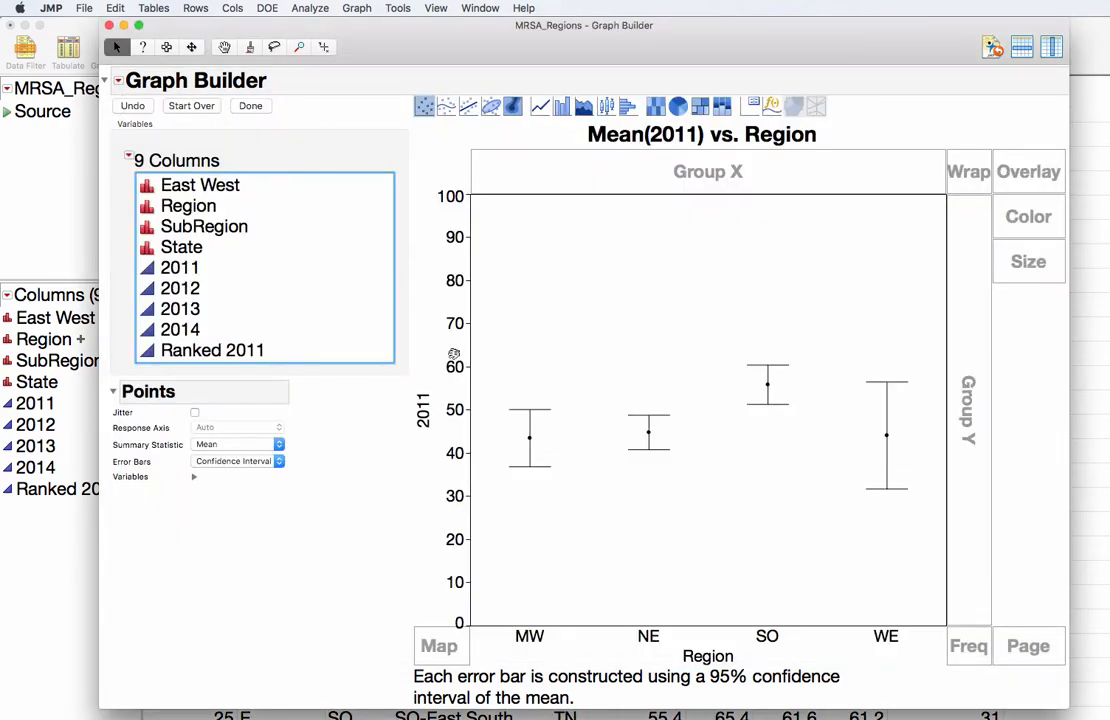
# Step: Narrow the Y axis range to a minimum of 30 and a maximum of 70
pyautogui.rightClick(459, 383)
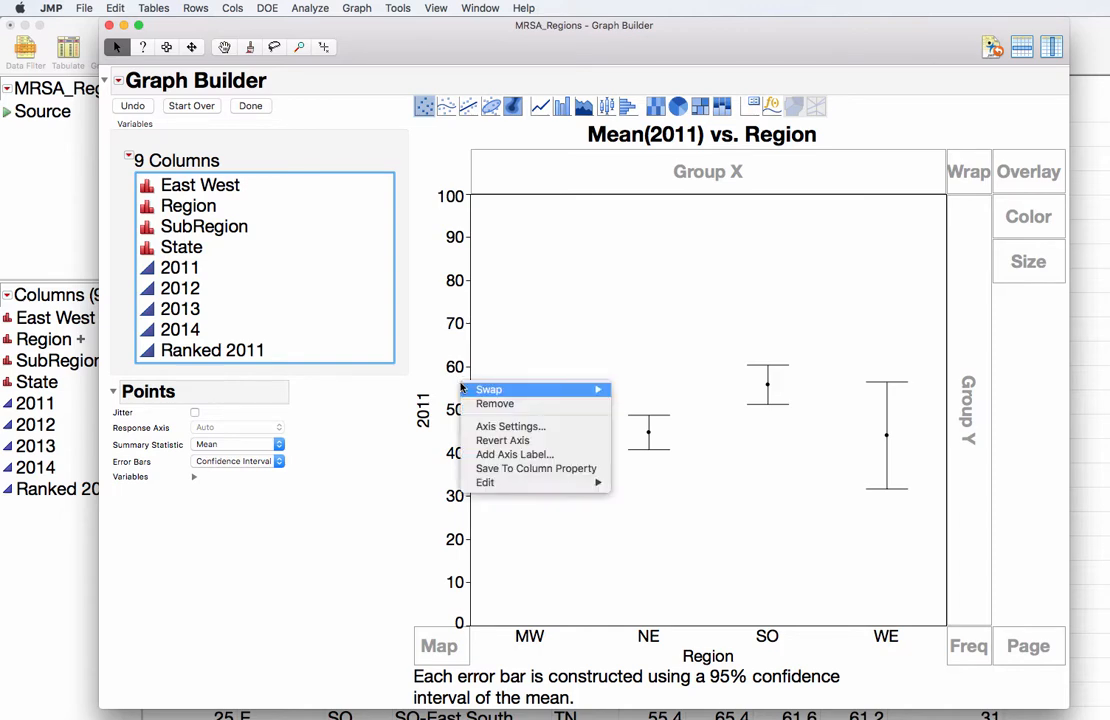
pyautogui.click(510, 428)
pyautogui.write('30')
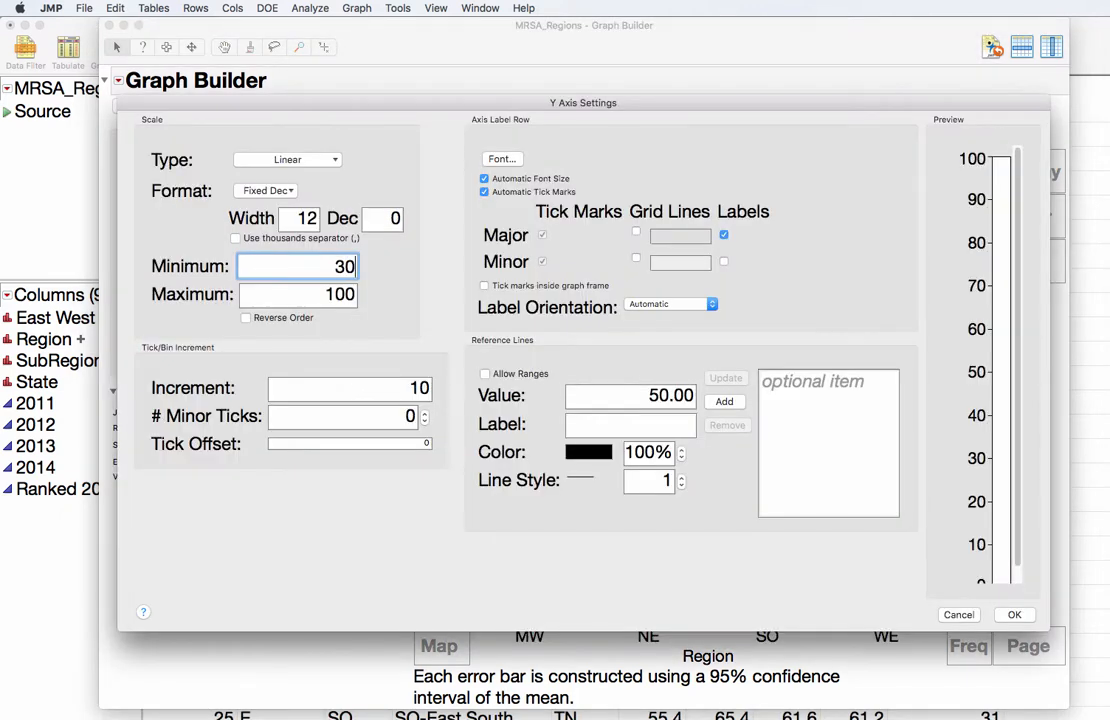
pyautogui.press('Tab')
pyautogui.write('70')
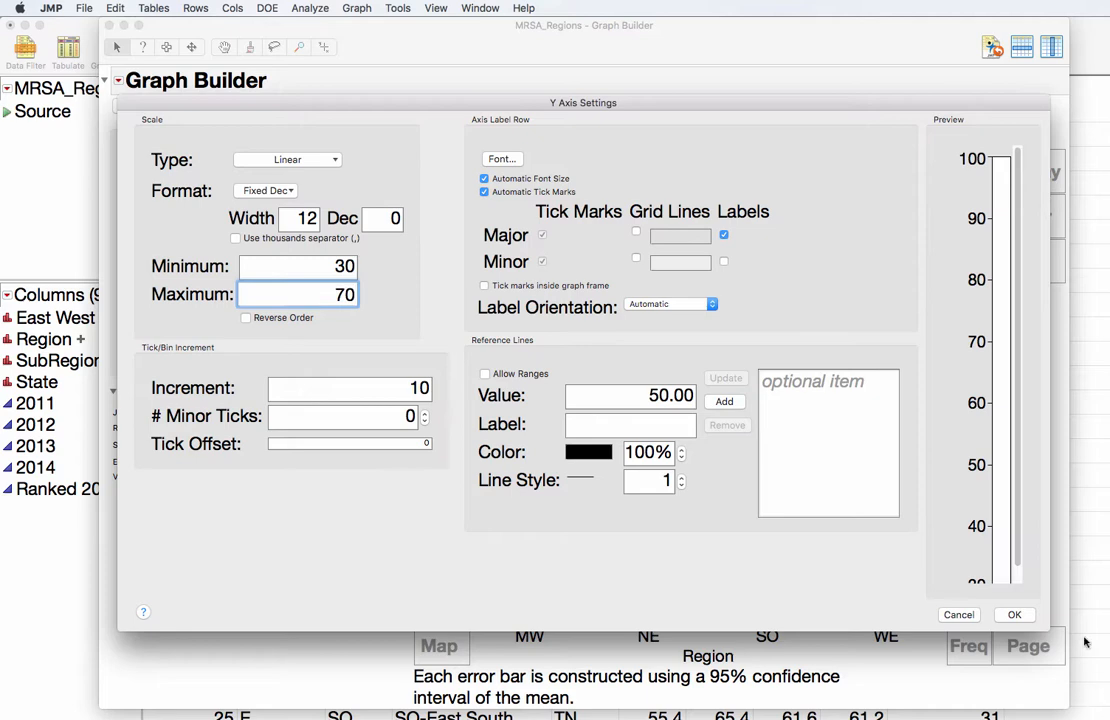
pyautogui.click(1014, 614)
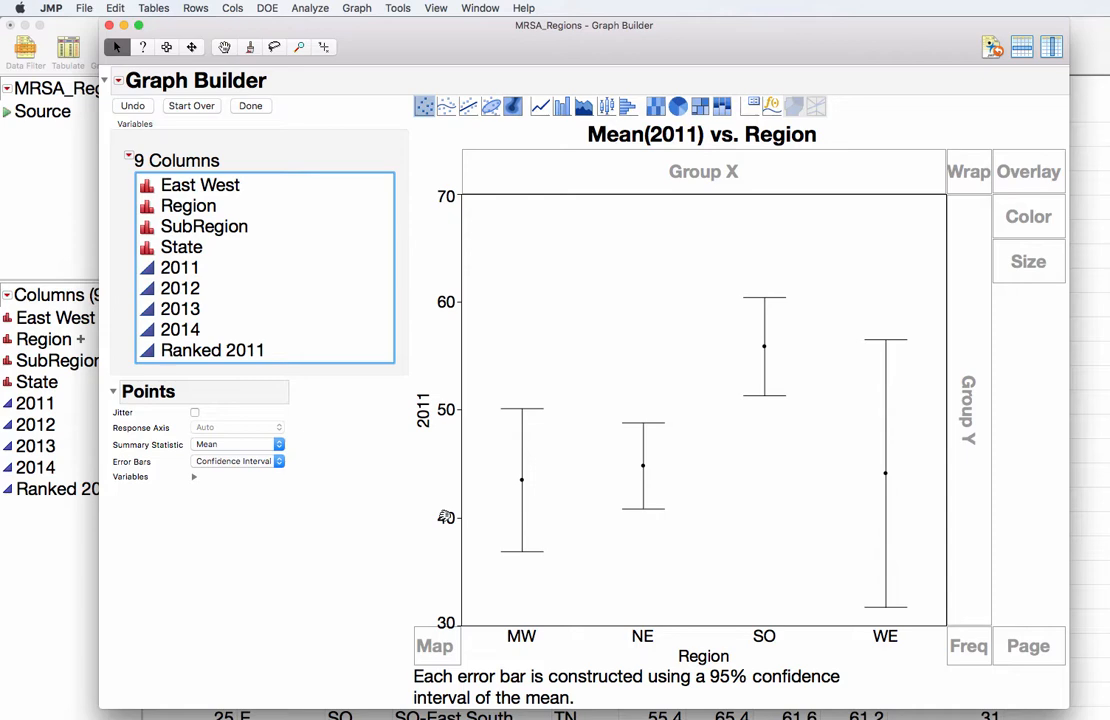
# Step: Customize the graph's error bars to a line width of 3
pyautogui.rightClick(590, 272)
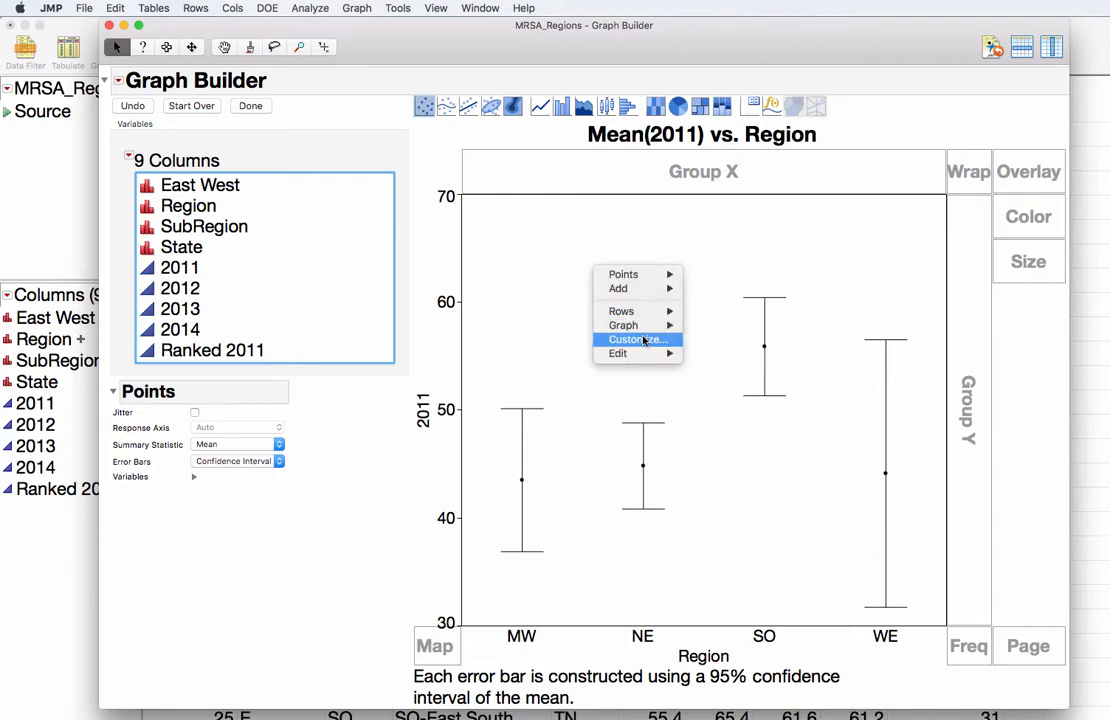
pyautogui.click(643, 341)
pyautogui.moveTo(764, 173); pyautogui.dragTo(527, 182)
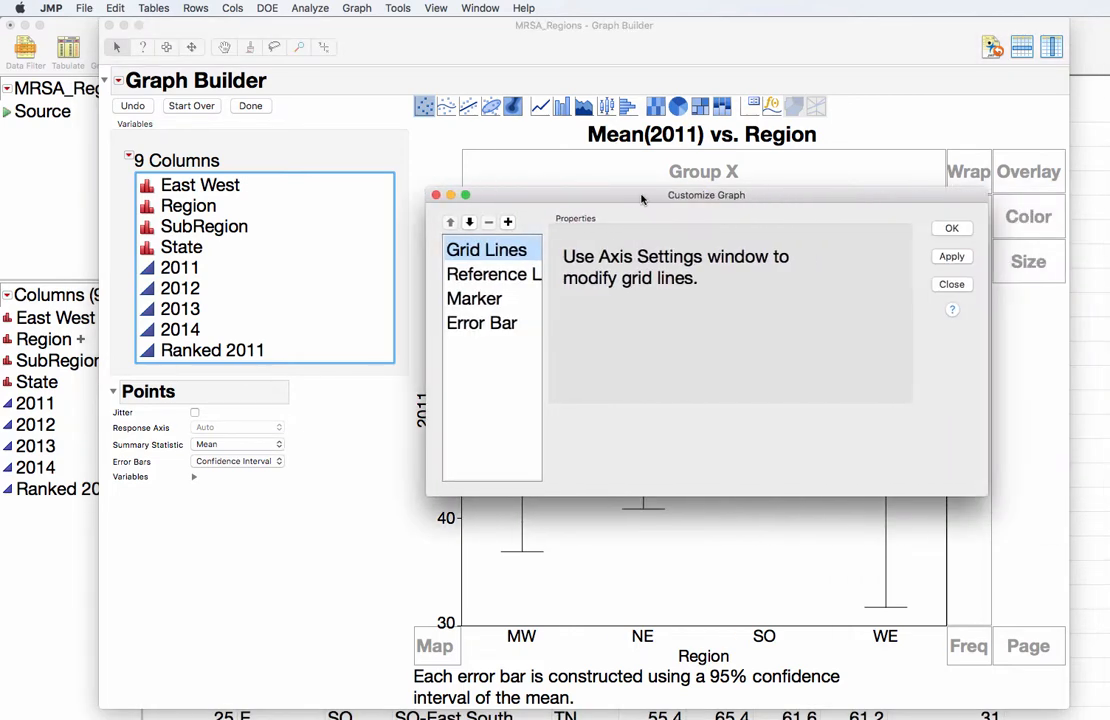
pyautogui.click(524, 278)
pyautogui.click(465, 299)
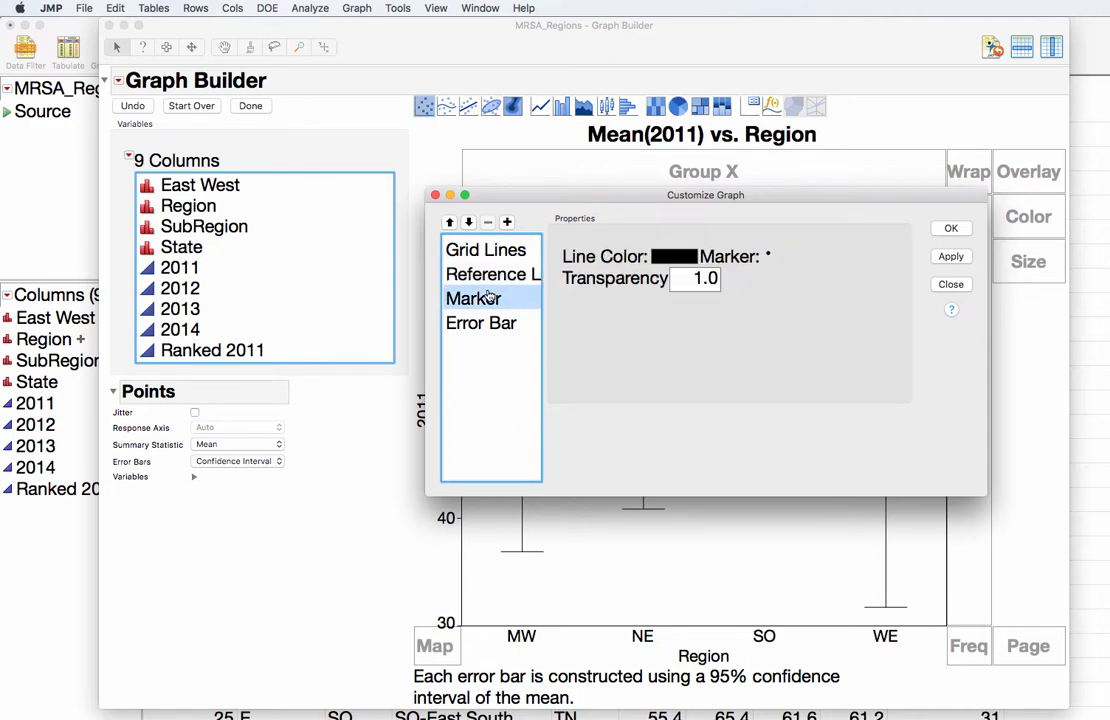
pyautogui.click(496, 322)
pyautogui.doubleClick(910, 250)
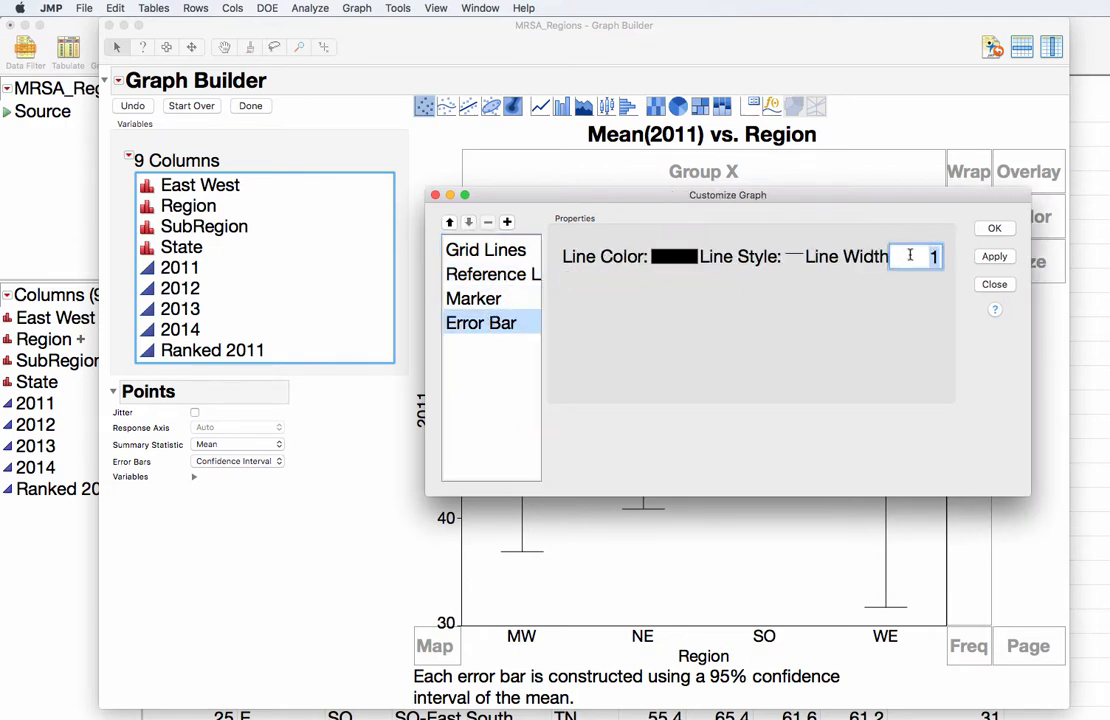
pyautogui.write('3')
pyautogui.click(995, 229)
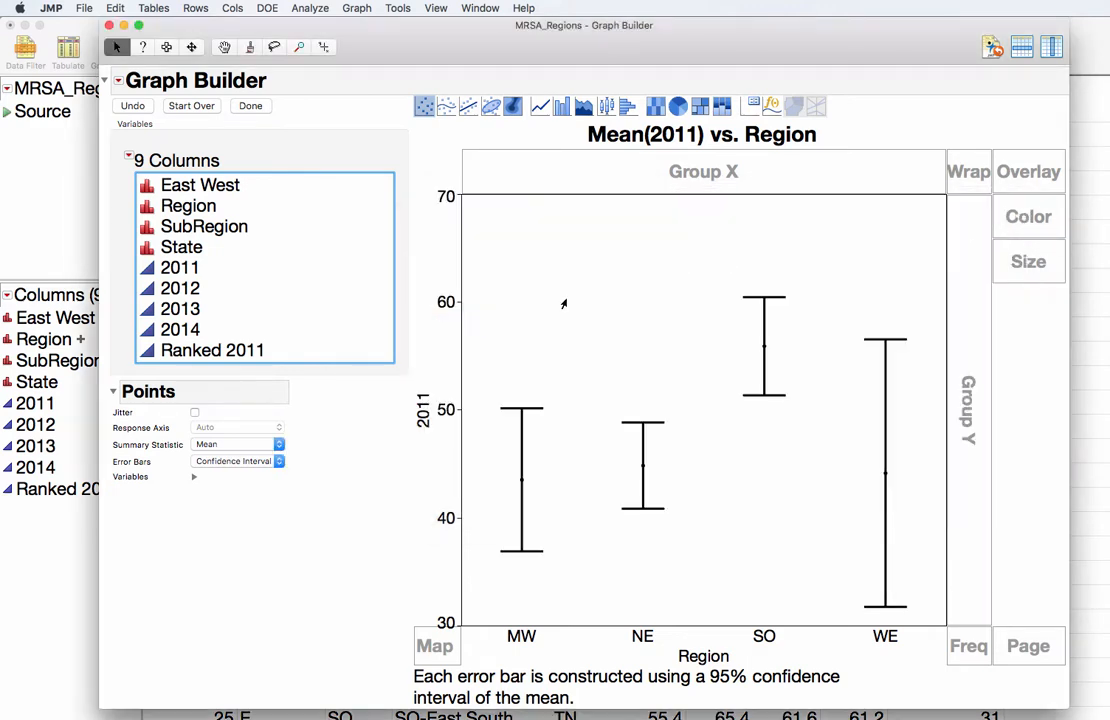
# Step: Try a transparency of 30 for the mean points, and change their marker to the filled circle
pyautogui.rightClick(592, 345)
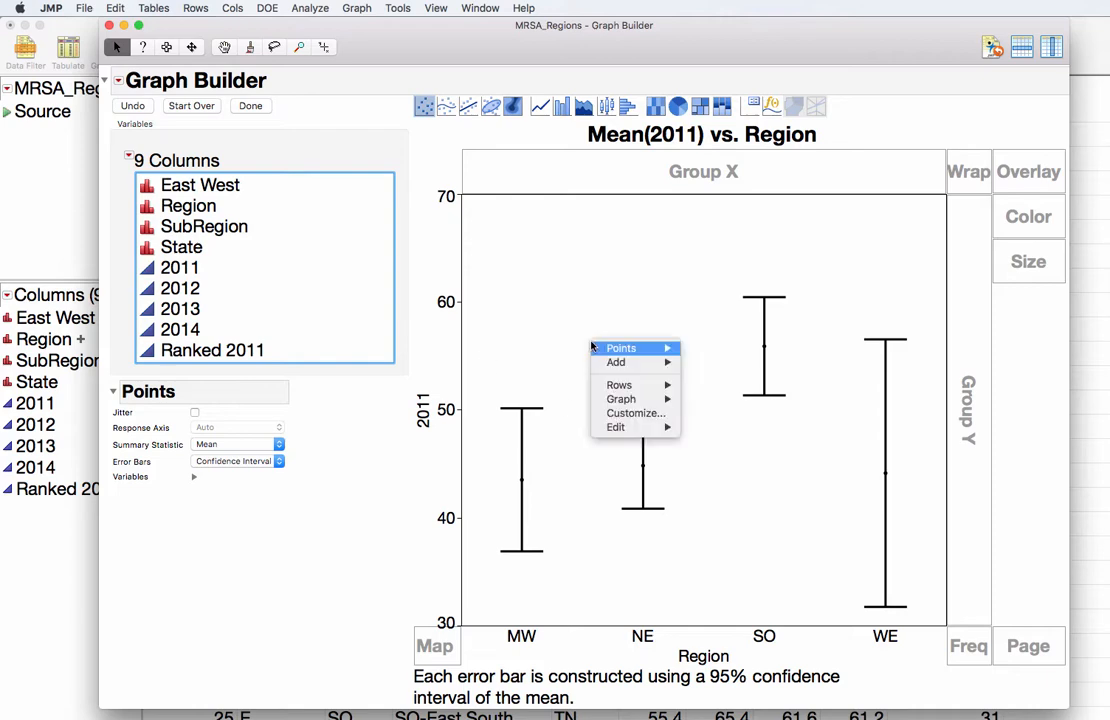
pyautogui.click(630, 413)
pyautogui.click(725, 299)
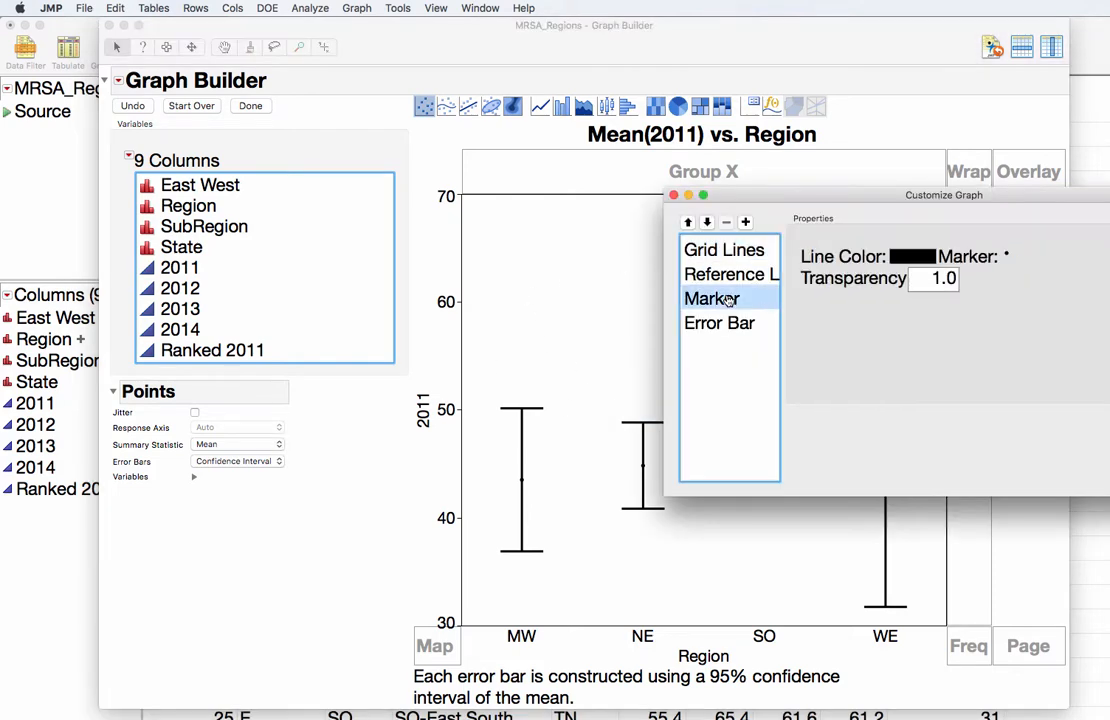
pyautogui.doubleClick(919, 278)
pyautogui.write('30')
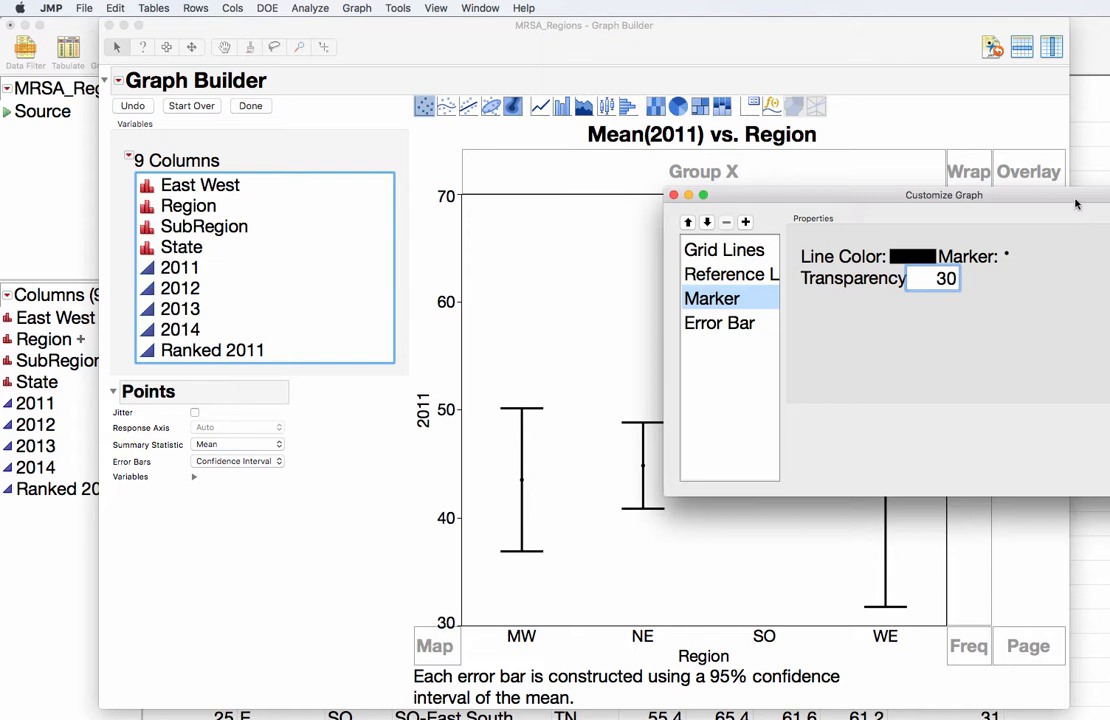
pyautogui.moveTo(944, 195); pyautogui.dragTo(741, 195)
pyautogui.click(806, 258)
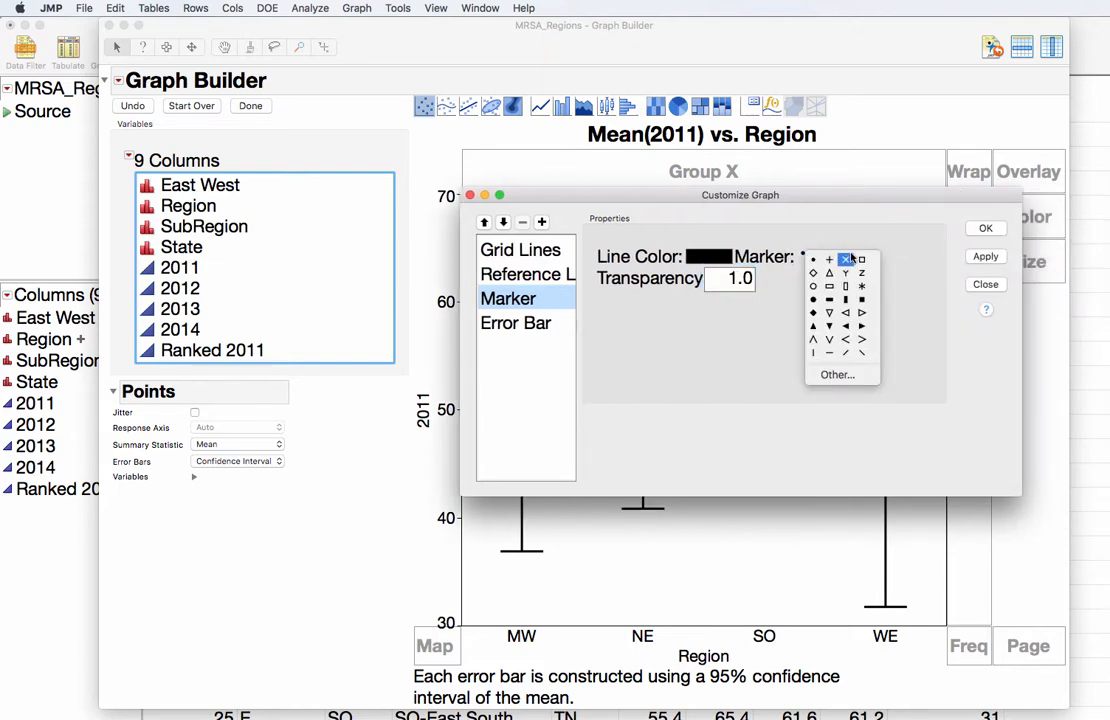
pyautogui.click(815, 300)
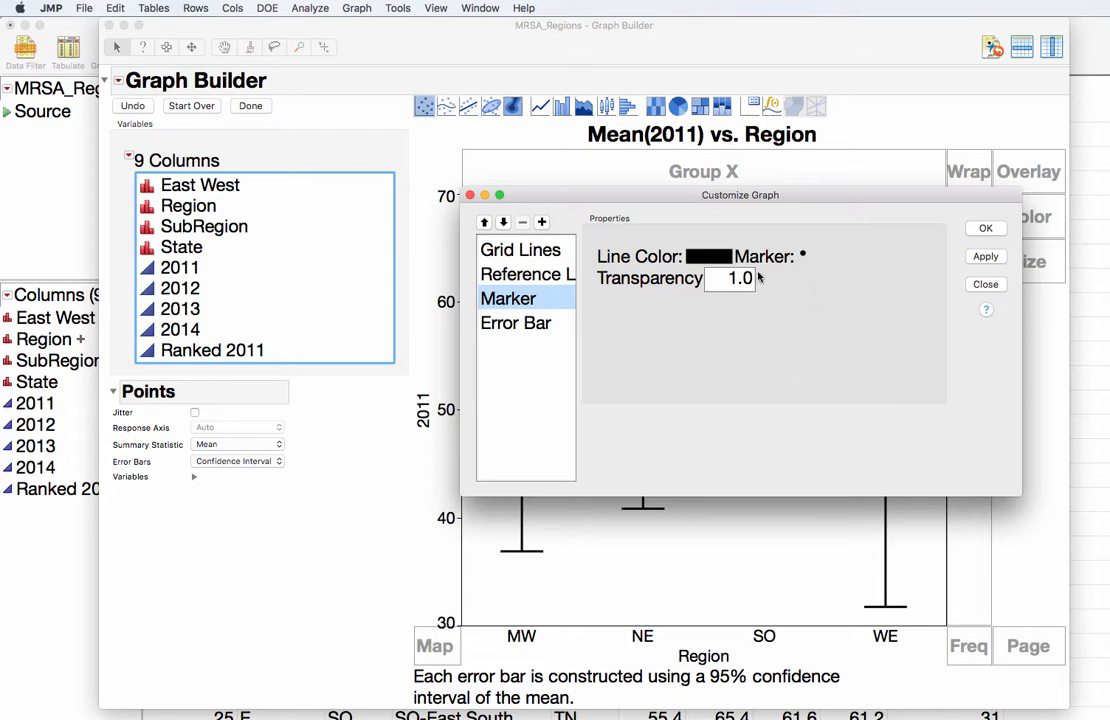
pyautogui.moveTo(756, 278); pyautogui.dragTo(717, 272)
pyautogui.press('Return')
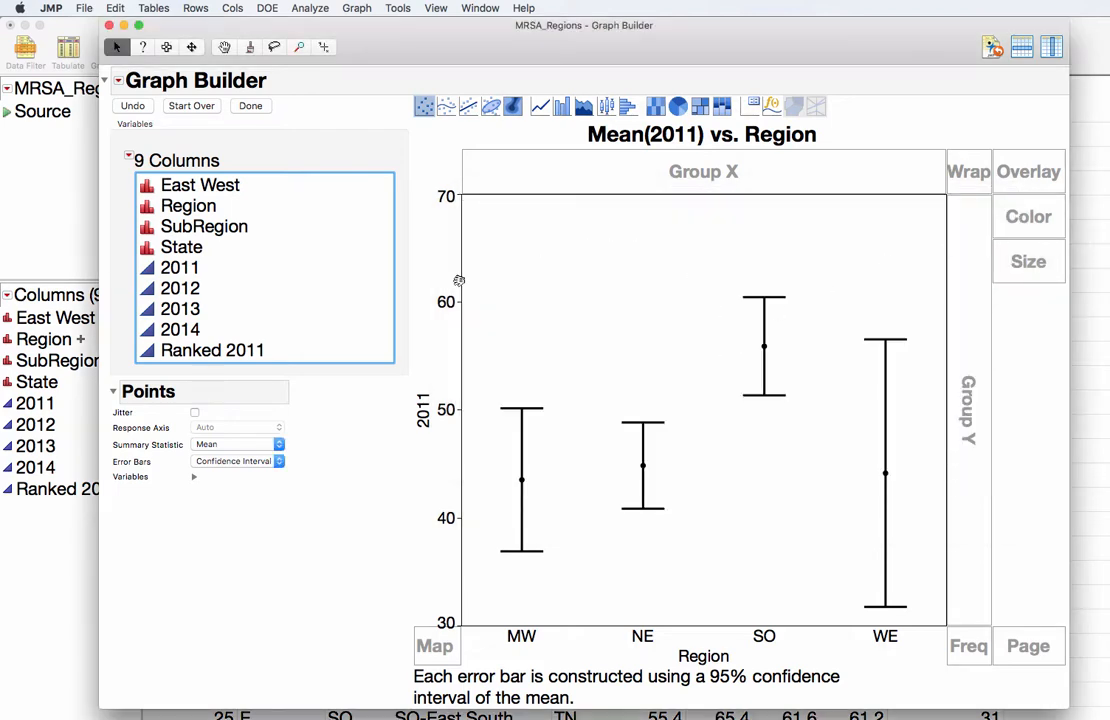
# Step: Finish building the graph to hide the control panel, and clear its title so it is blank
pyautogui.click(251, 107)
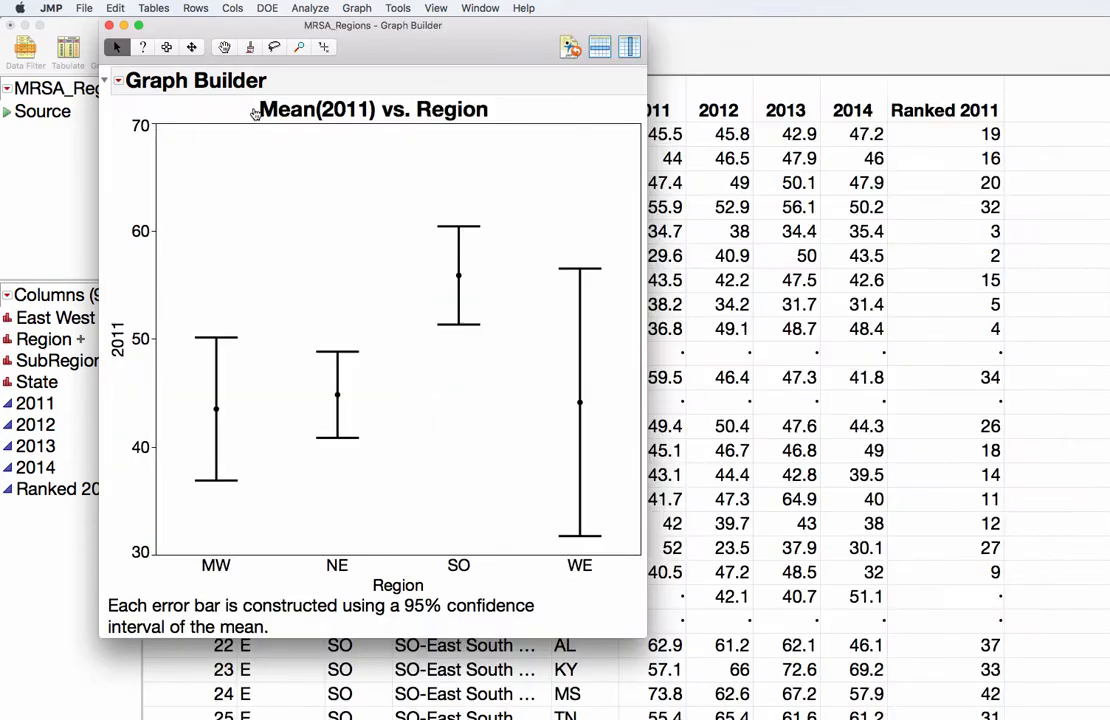
pyautogui.doubleClick(310, 112)
pyautogui.press('BackSpace')
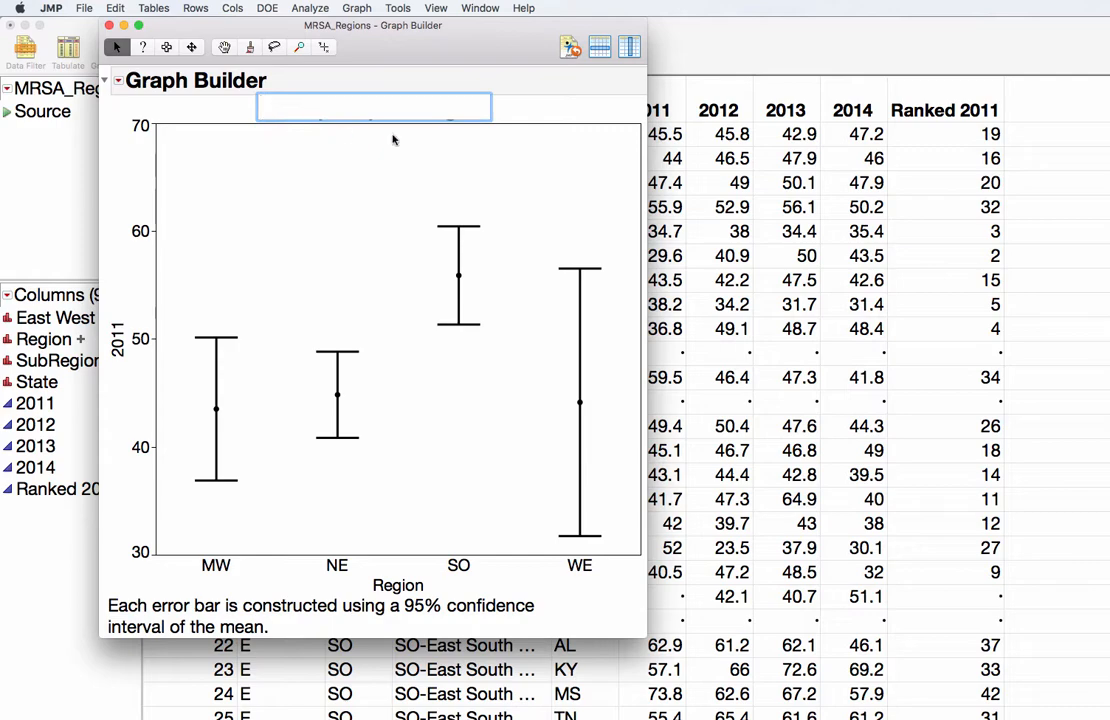
pyautogui.click(531, 106)
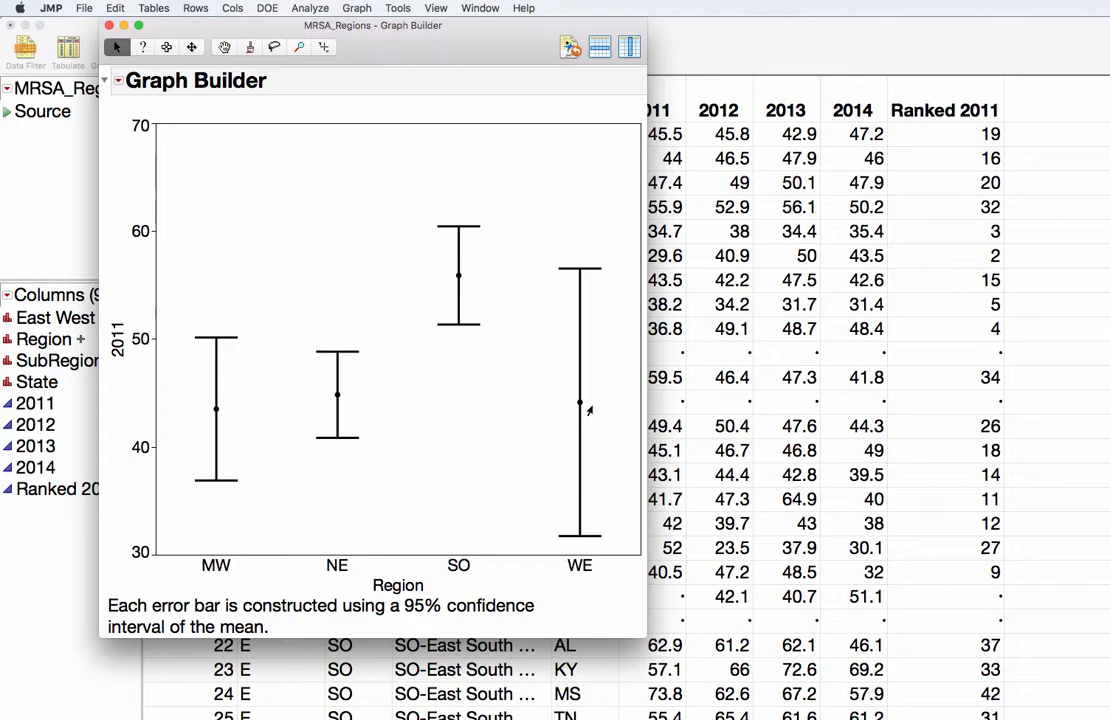
# Step: Change the graph's points element to a Box Plot of 2011 by Region
pyautogui.rightClick(322, 193)
pyautogui.moveTo(350, 194)
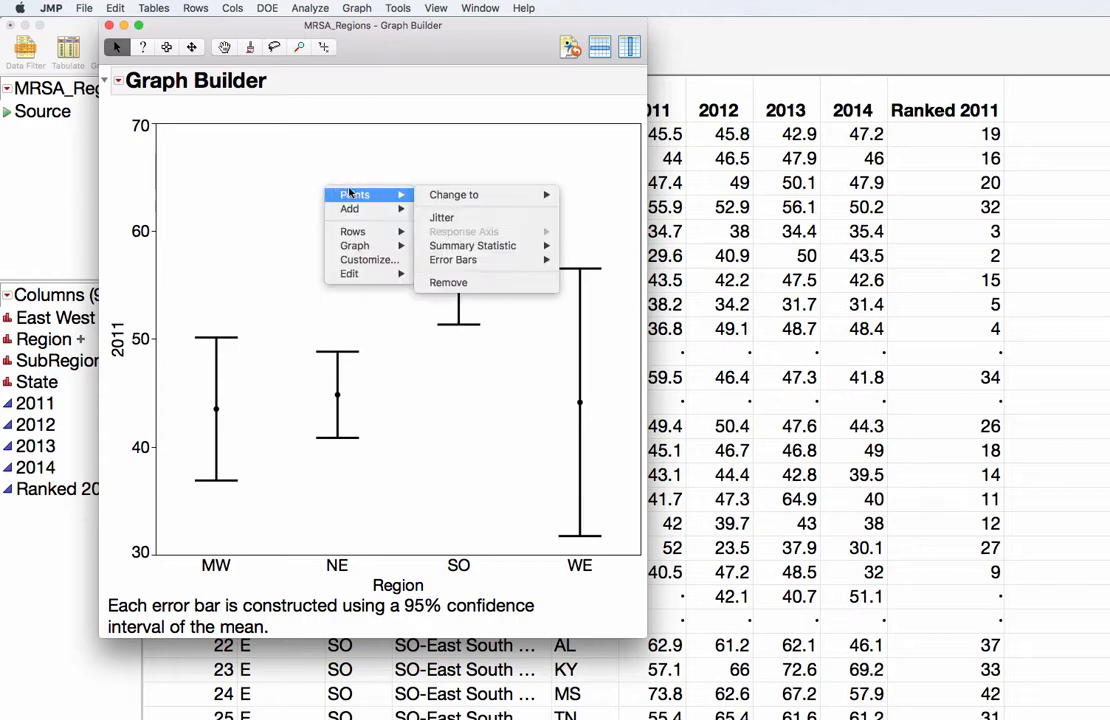
pyautogui.moveTo(453, 194)
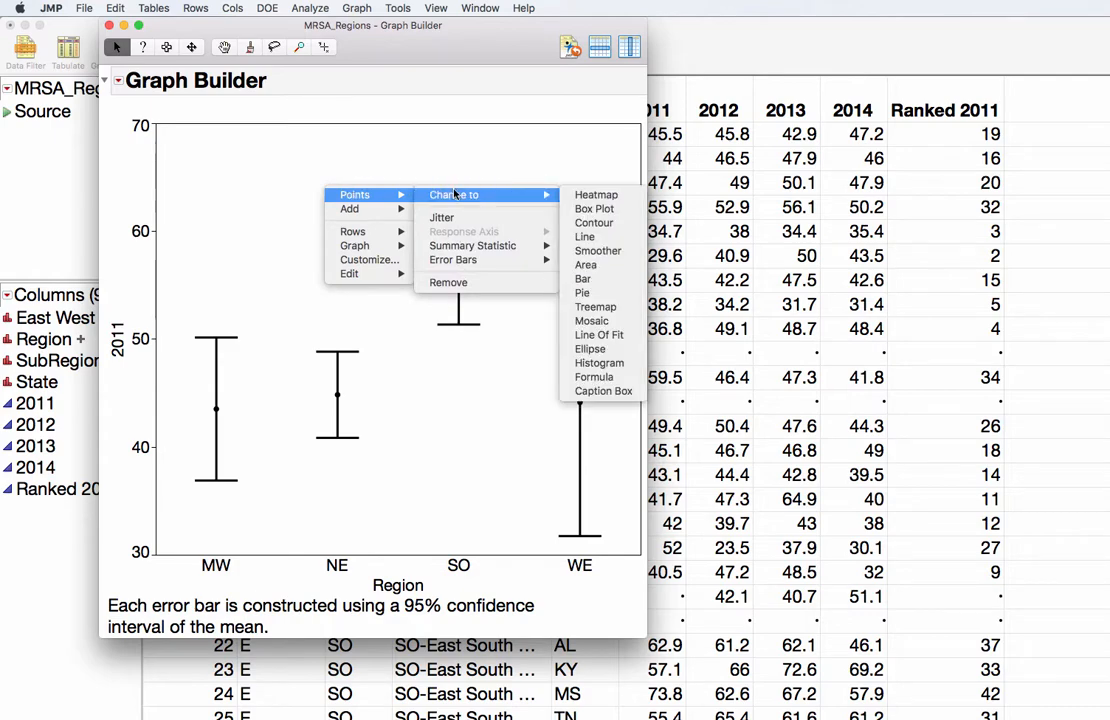
pyautogui.click(594, 208)
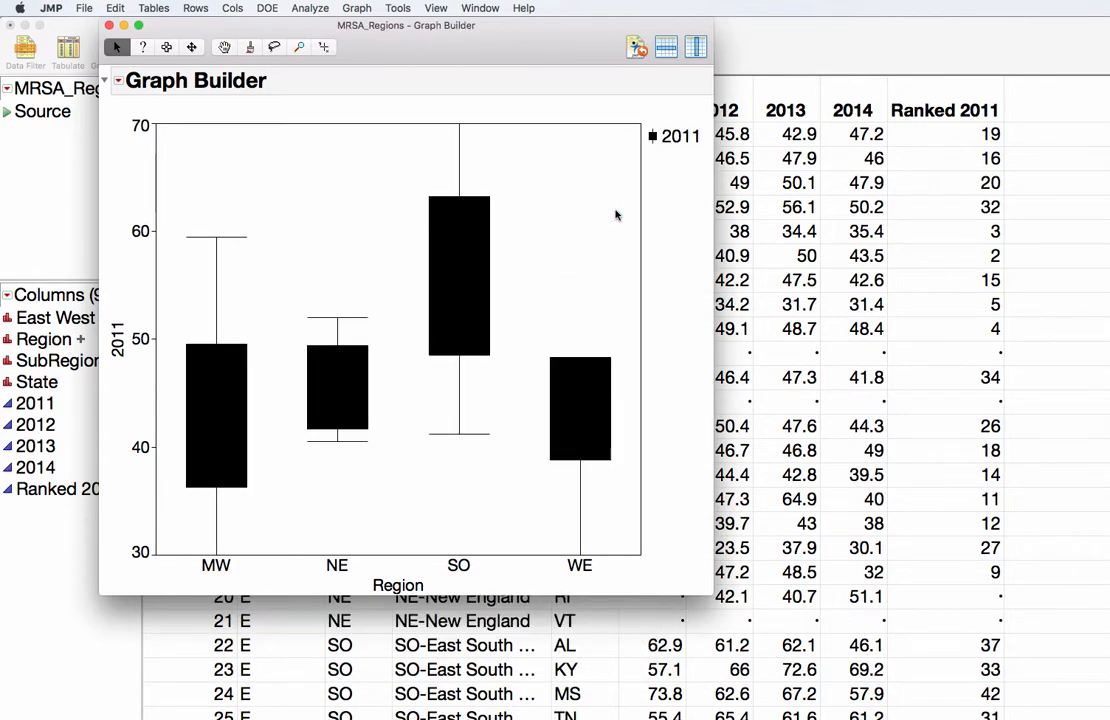
# Step: Set the box plot's Y axis to a minimum of 0 and a maximum of 100
pyautogui.rightClick(132, 232)
pyautogui.moveTo(221, 248)
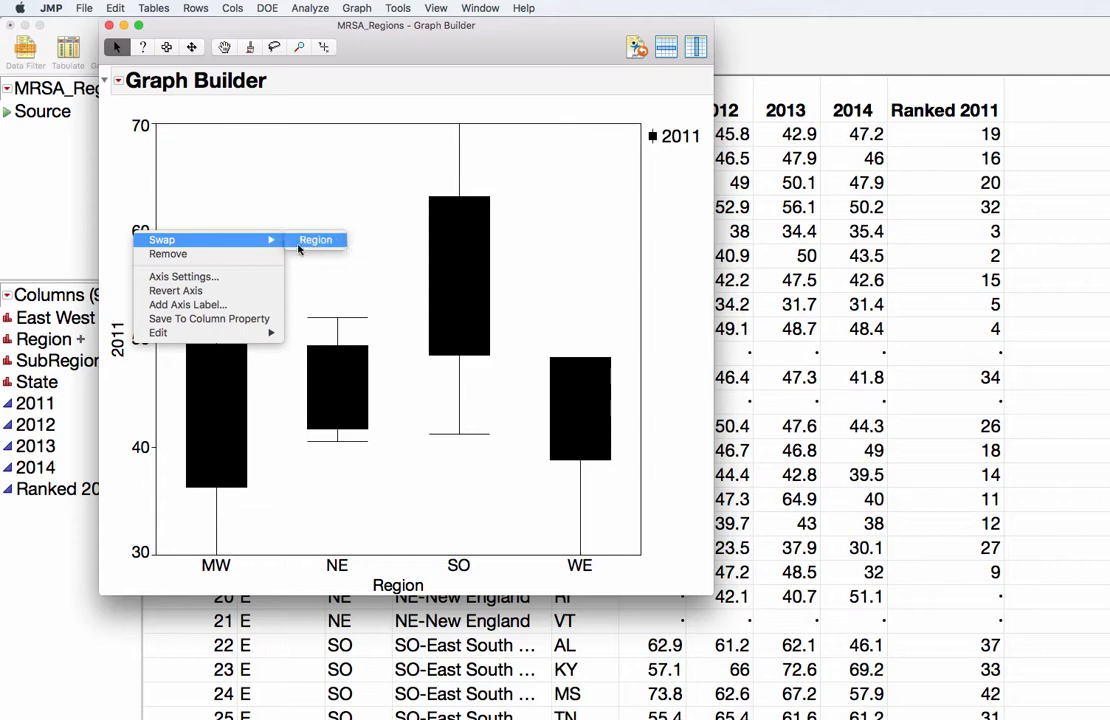
pyautogui.click(222, 289)
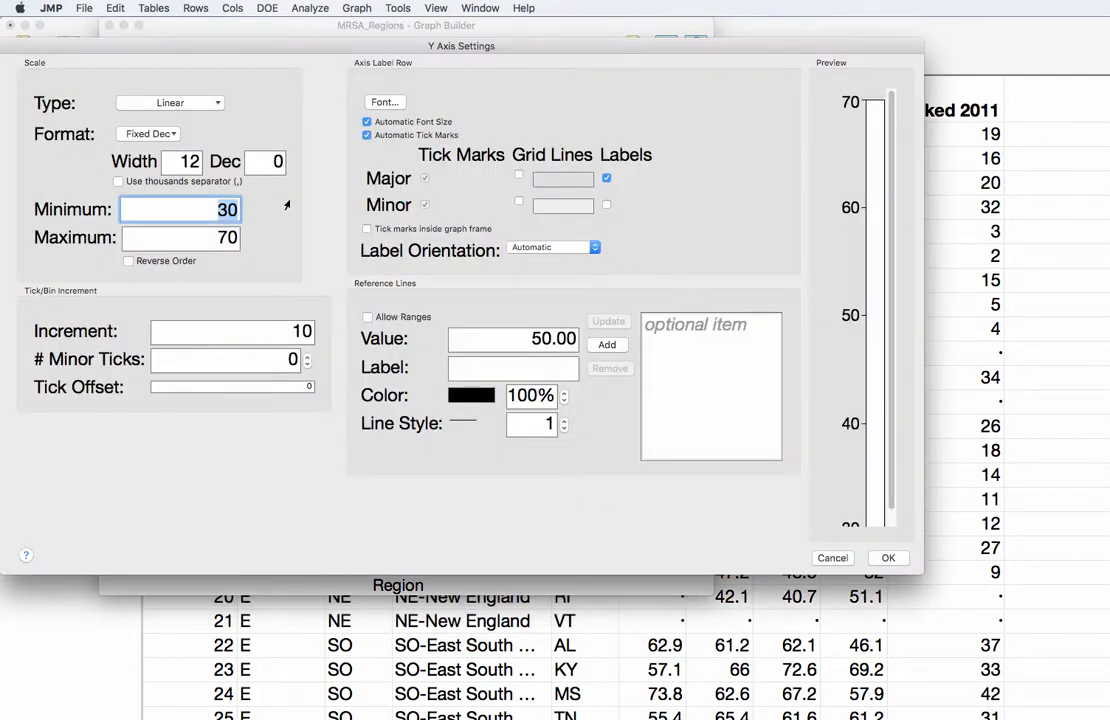
pyautogui.write('01')
pyautogui.press('Tab')
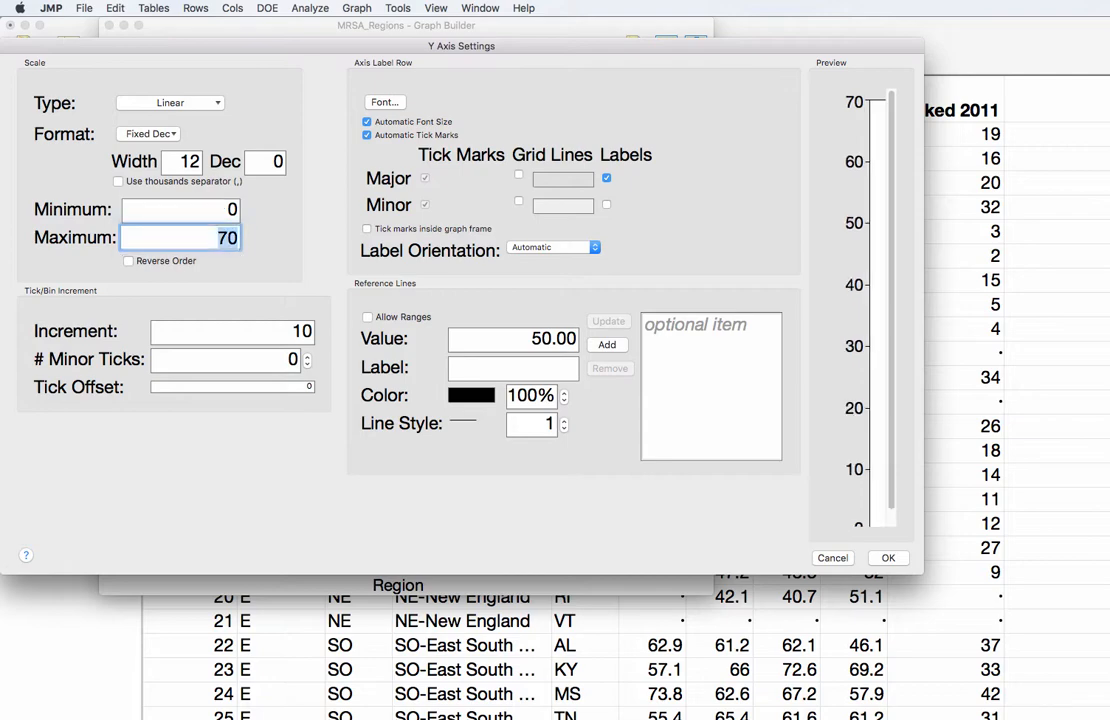
pyautogui.write('100')
pyautogui.click(887, 557)
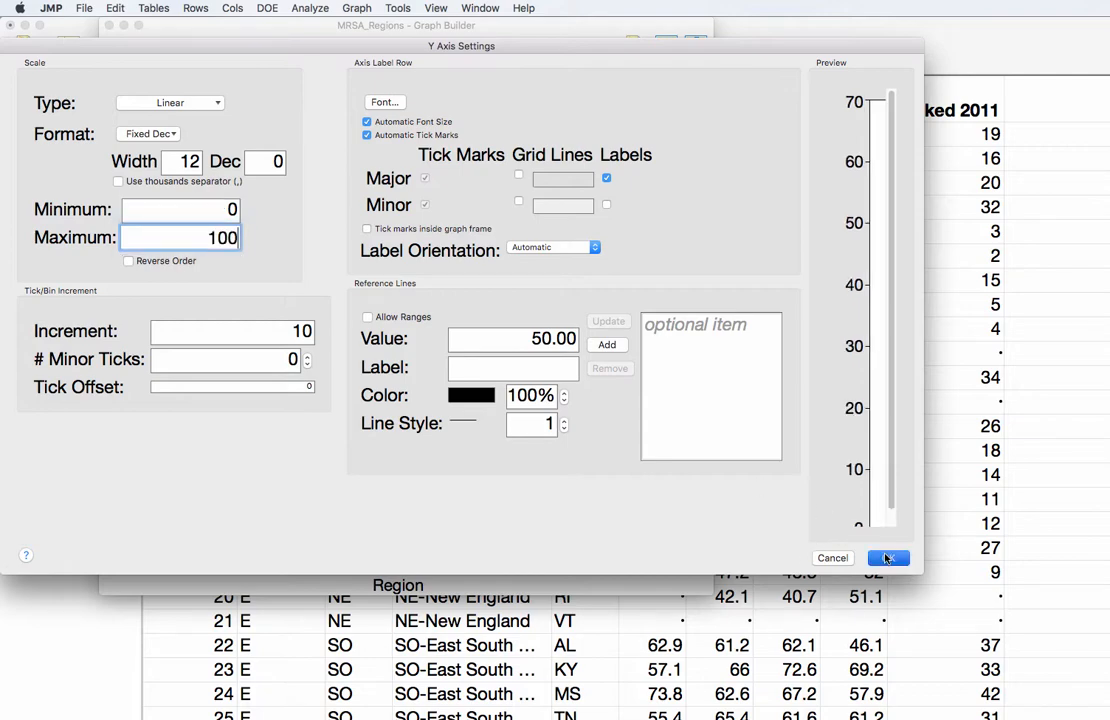
# Step: Customize the graph so that the MW region's box plot has a white fill color
pyautogui.rightClick(308, 219)
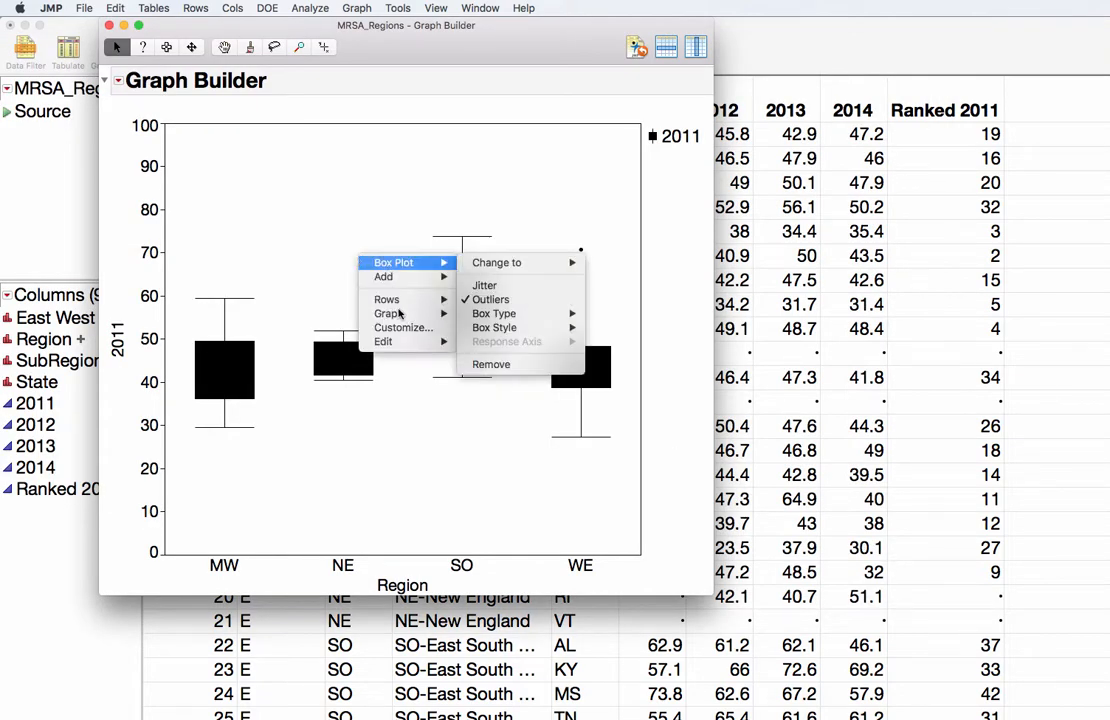
pyautogui.click(400, 329)
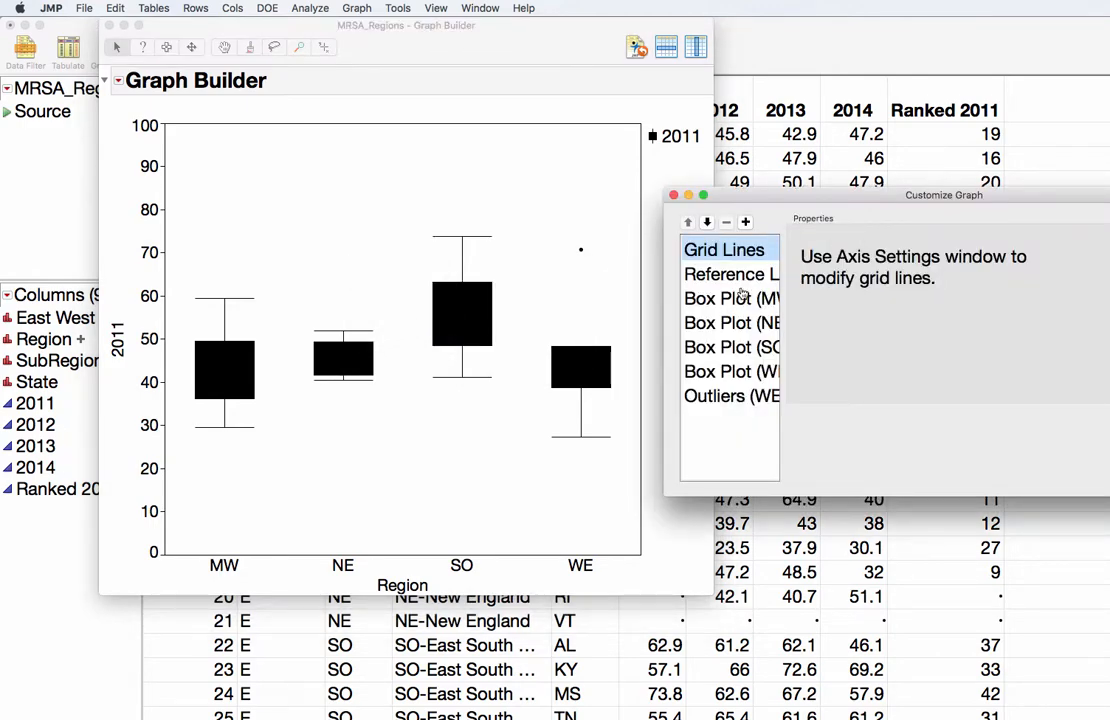
pyautogui.click(740, 299)
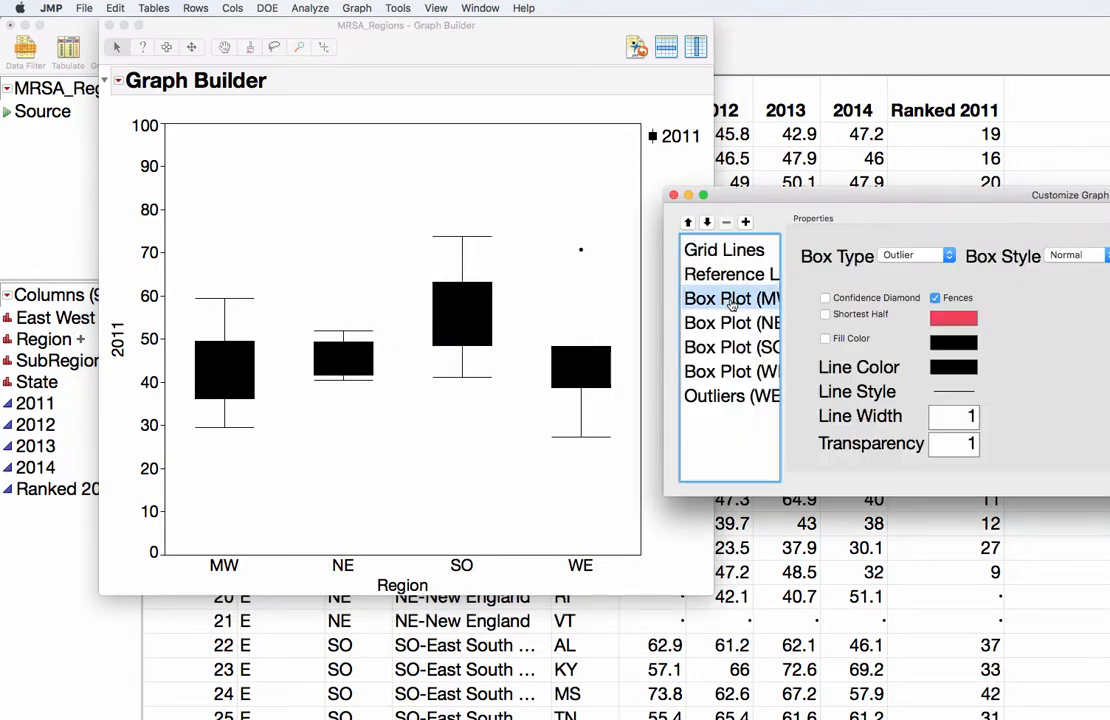
pyautogui.click(891, 209)
pyautogui.moveTo(839, 204); pyautogui.dragTo(621, 147)
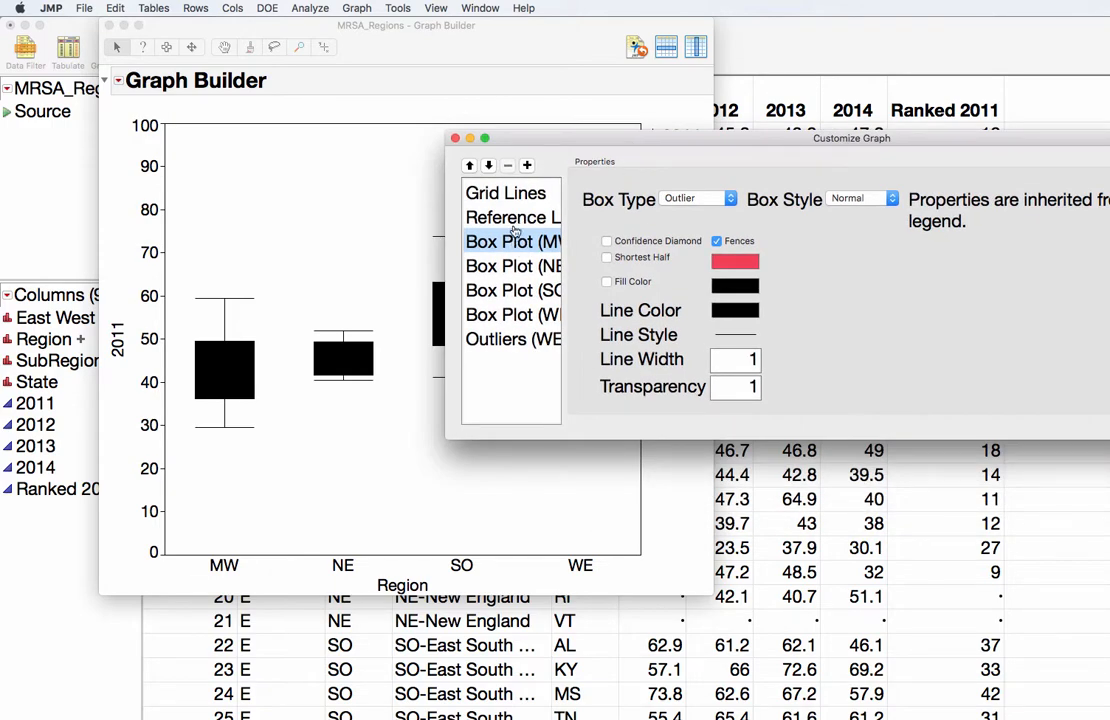
pyautogui.click(739, 282)
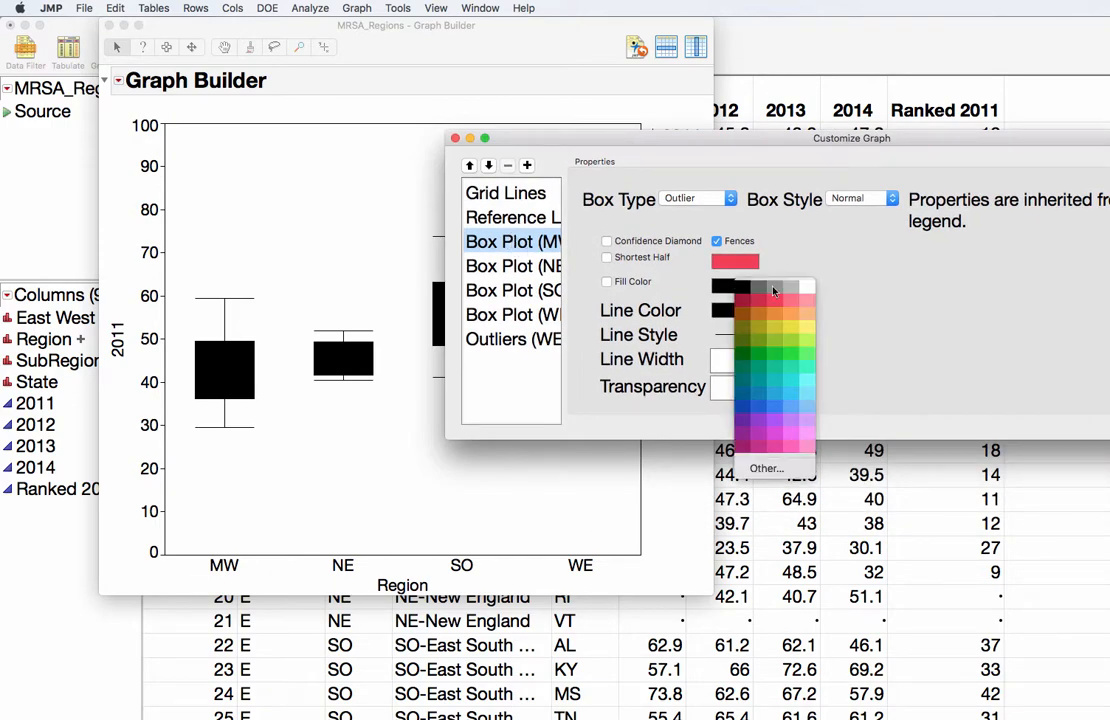
pyautogui.click(809, 288)
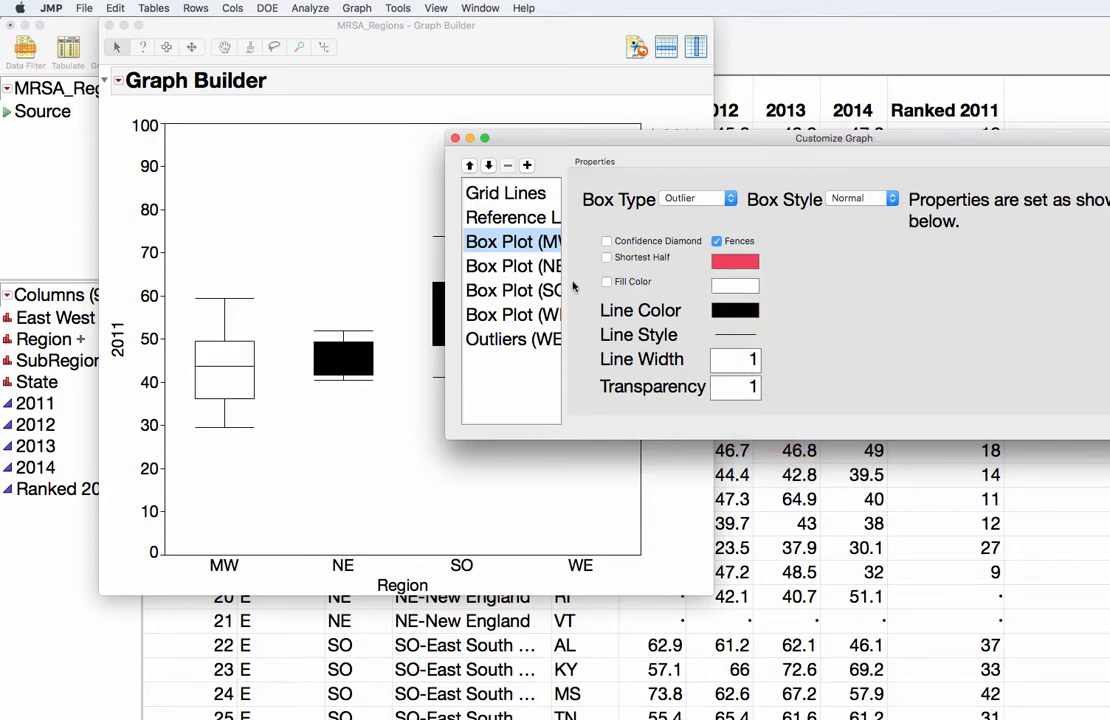
# Step: Give the NE, SO and WE box plots a white fill color as well, and apply the graph customization
pyautogui.click(500, 266)
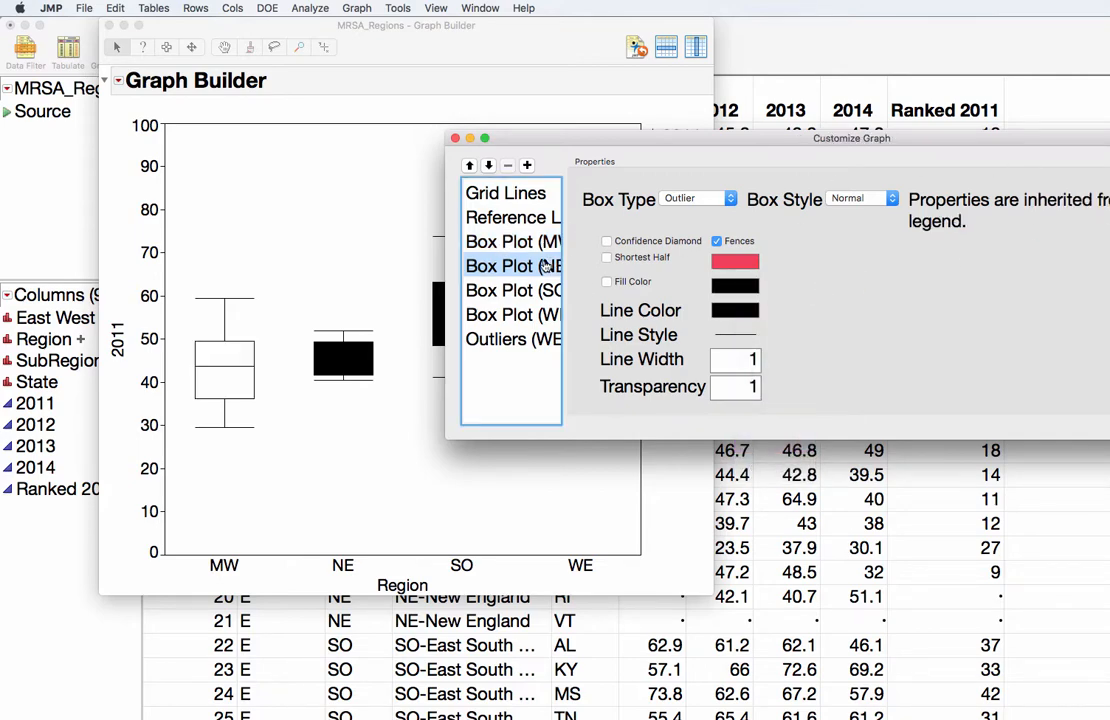
pyautogui.click(733, 285)
pyautogui.click(800, 291)
pyautogui.click(500, 290)
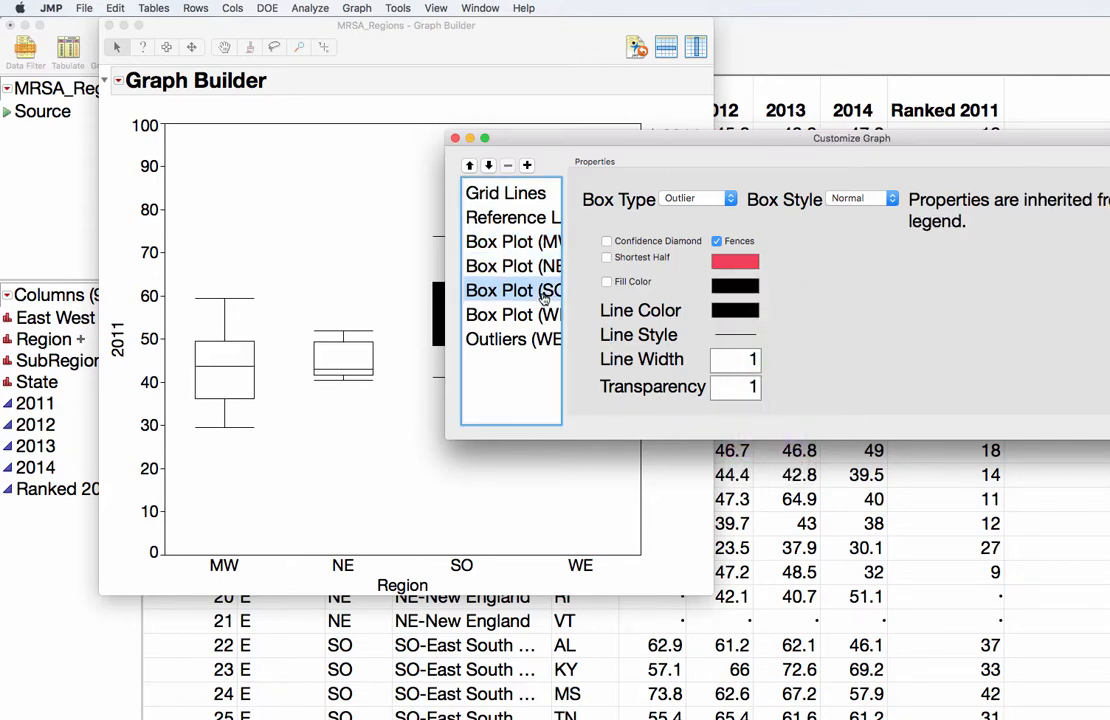
pyautogui.click(757, 288)
pyautogui.click(819, 290)
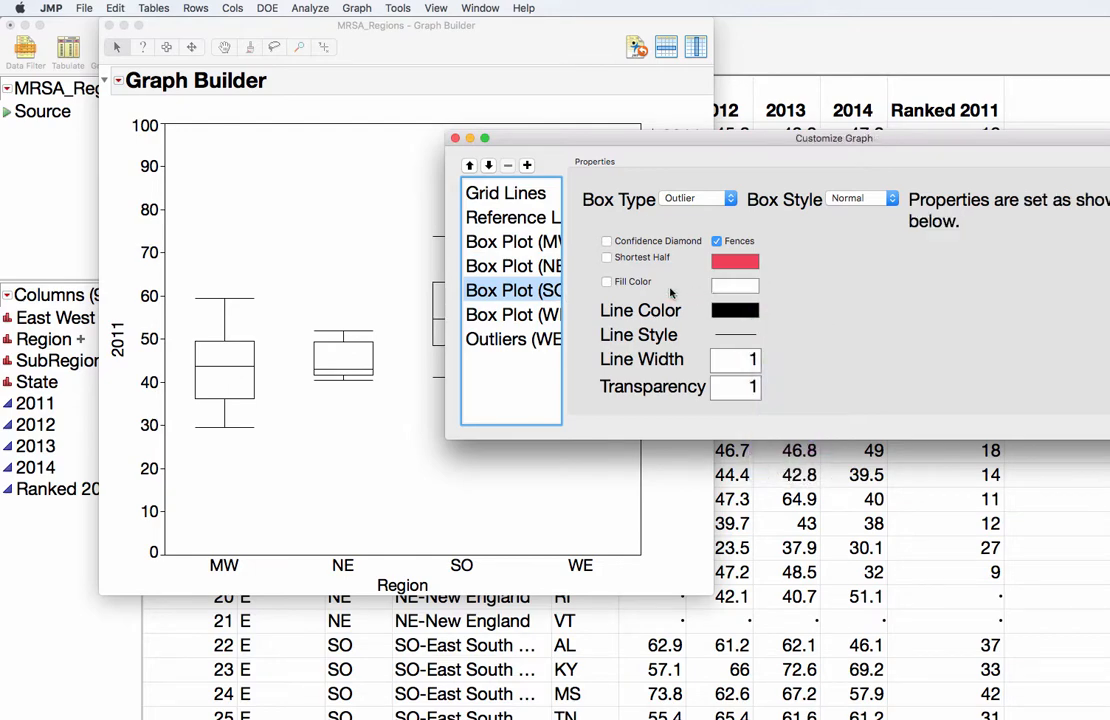
pyautogui.click(490, 314)
pyautogui.click(734, 286)
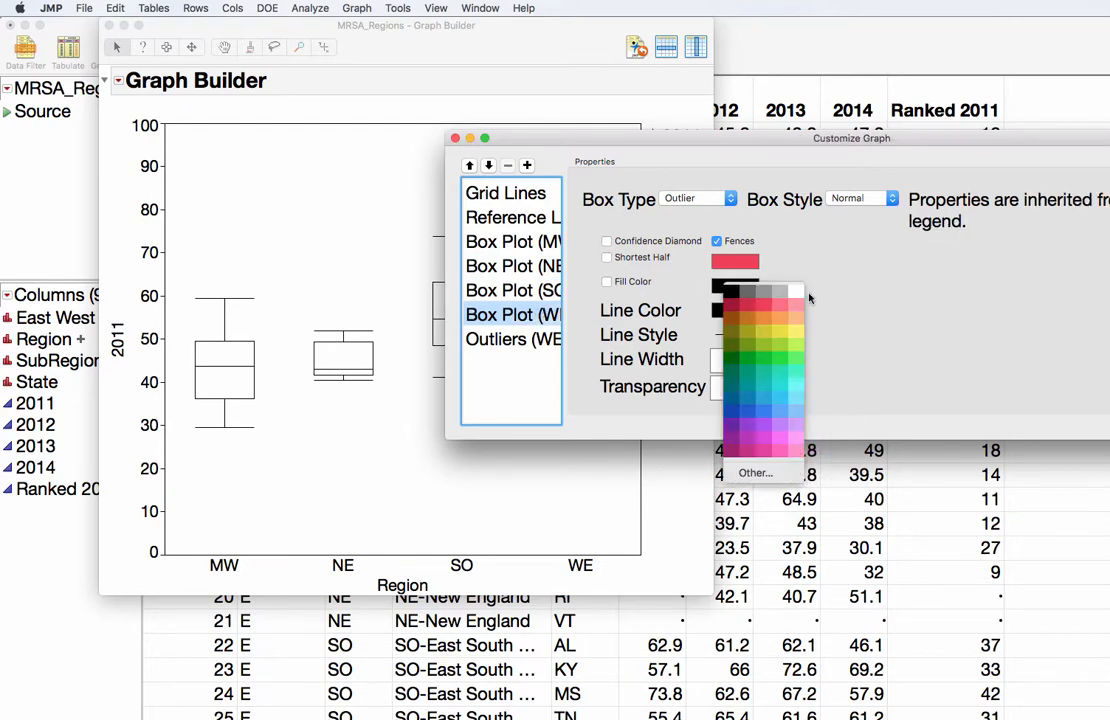
pyautogui.click(797, 293)
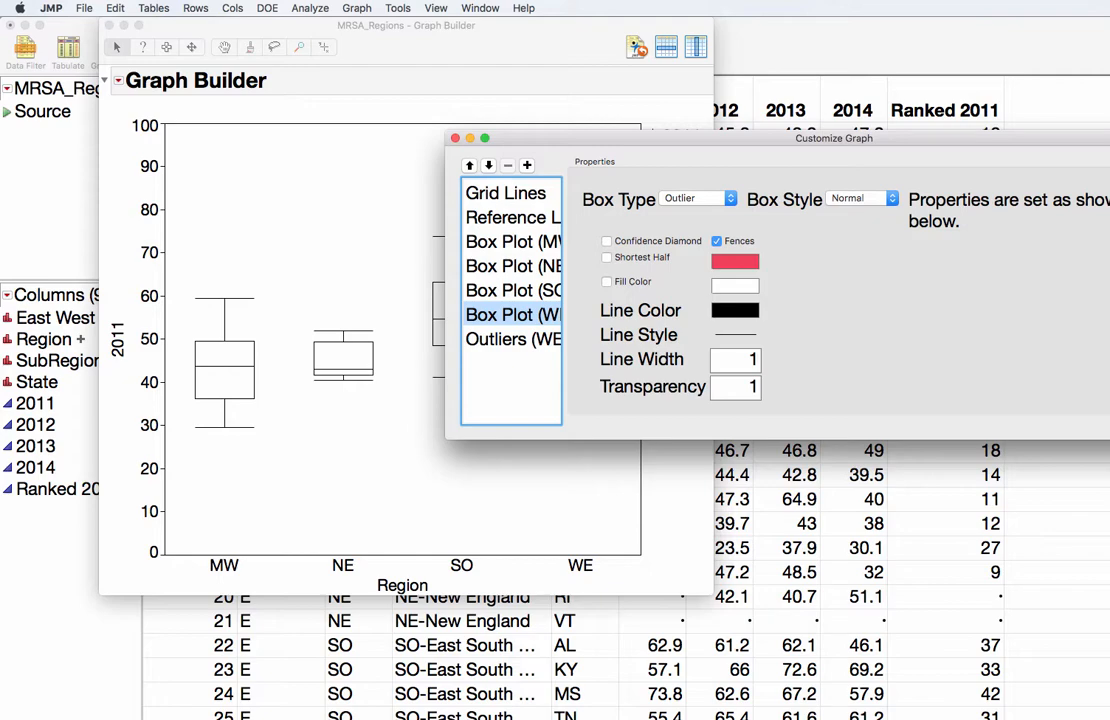
pyautogui.press('Return')
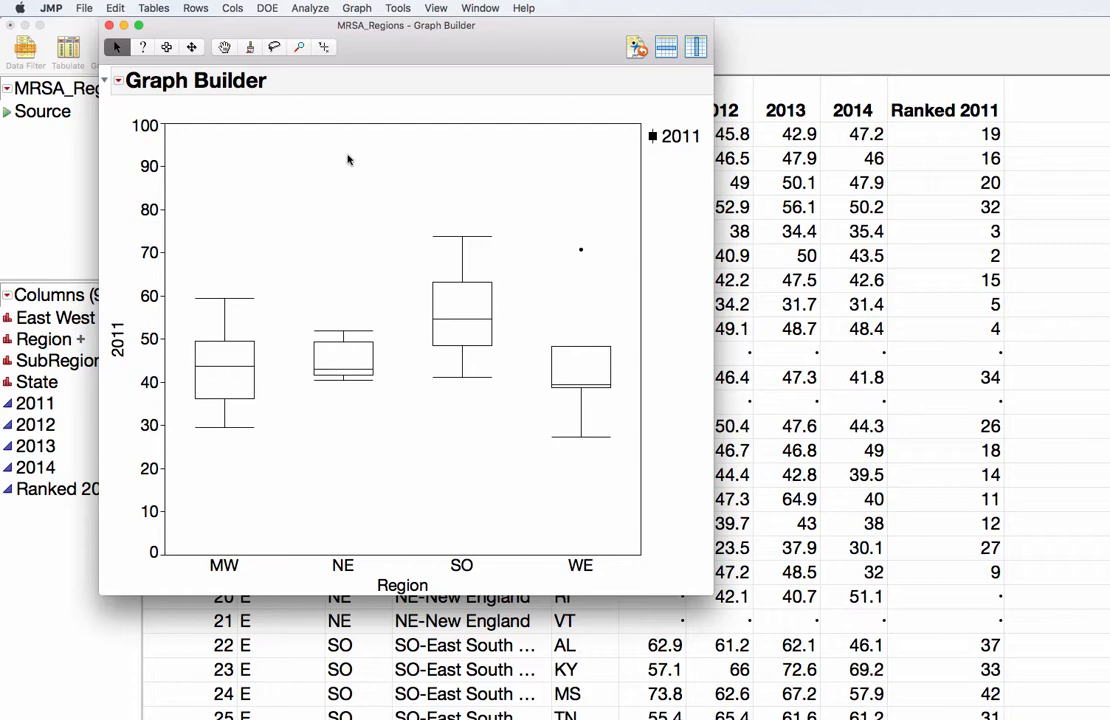
# Step: Open the export options for the Graph Builder report and check the available image formats
pyautogui.click(84, 8)
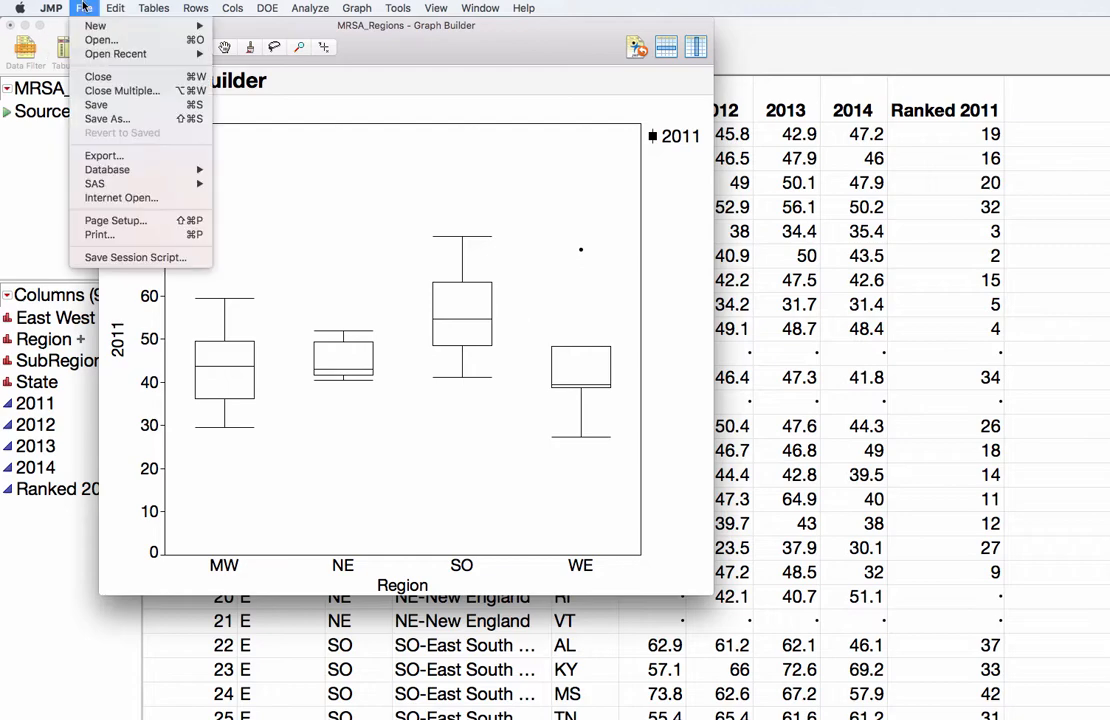
pyautogui.click(103, 157)
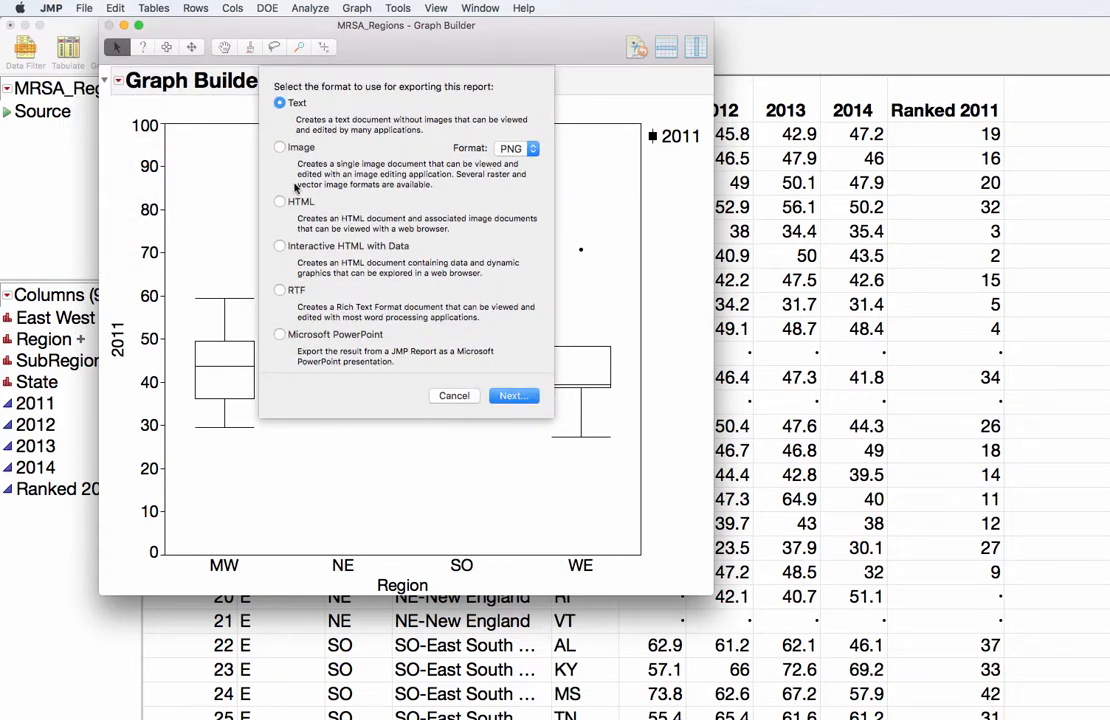
pyautogui.click(528, 148)
pyautogui.click(429, 151)
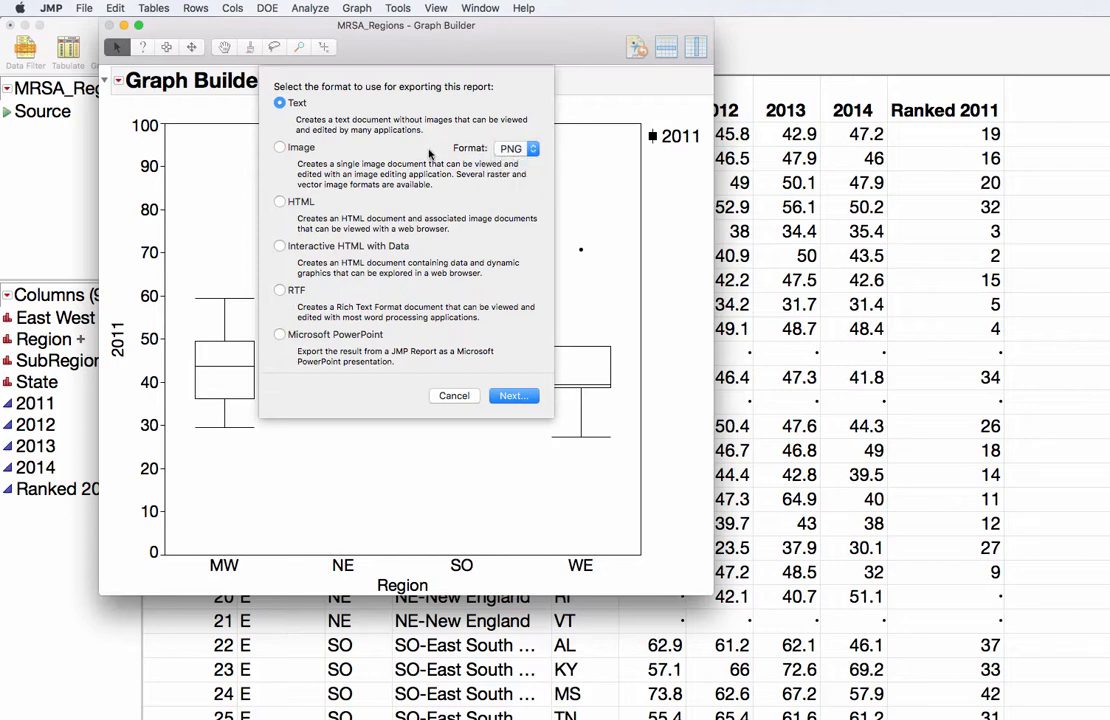